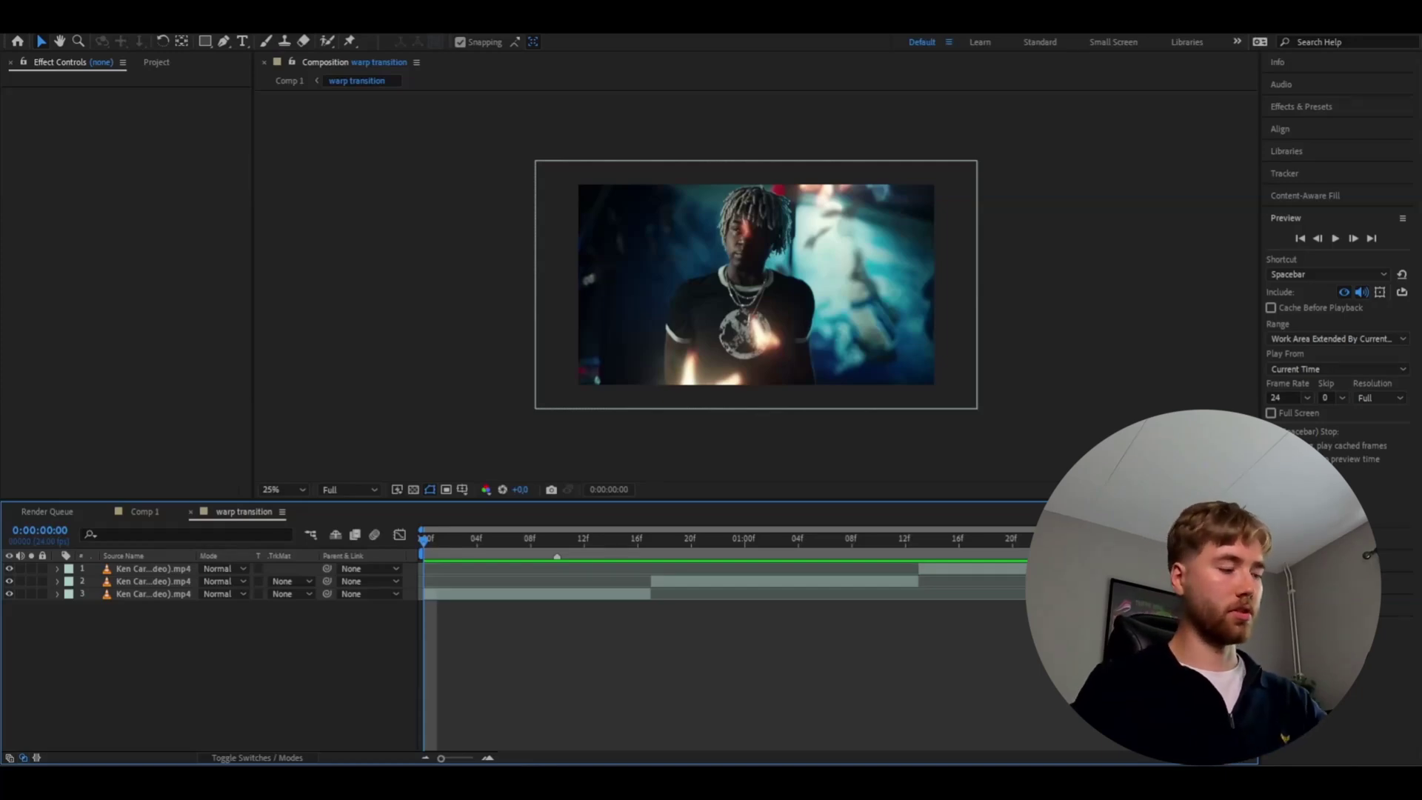
# - Add Adjustment Layer 4 and move the playhead to the cut at frame 17
pyautogui.hotkey('ctrl', 'alt', 'y')
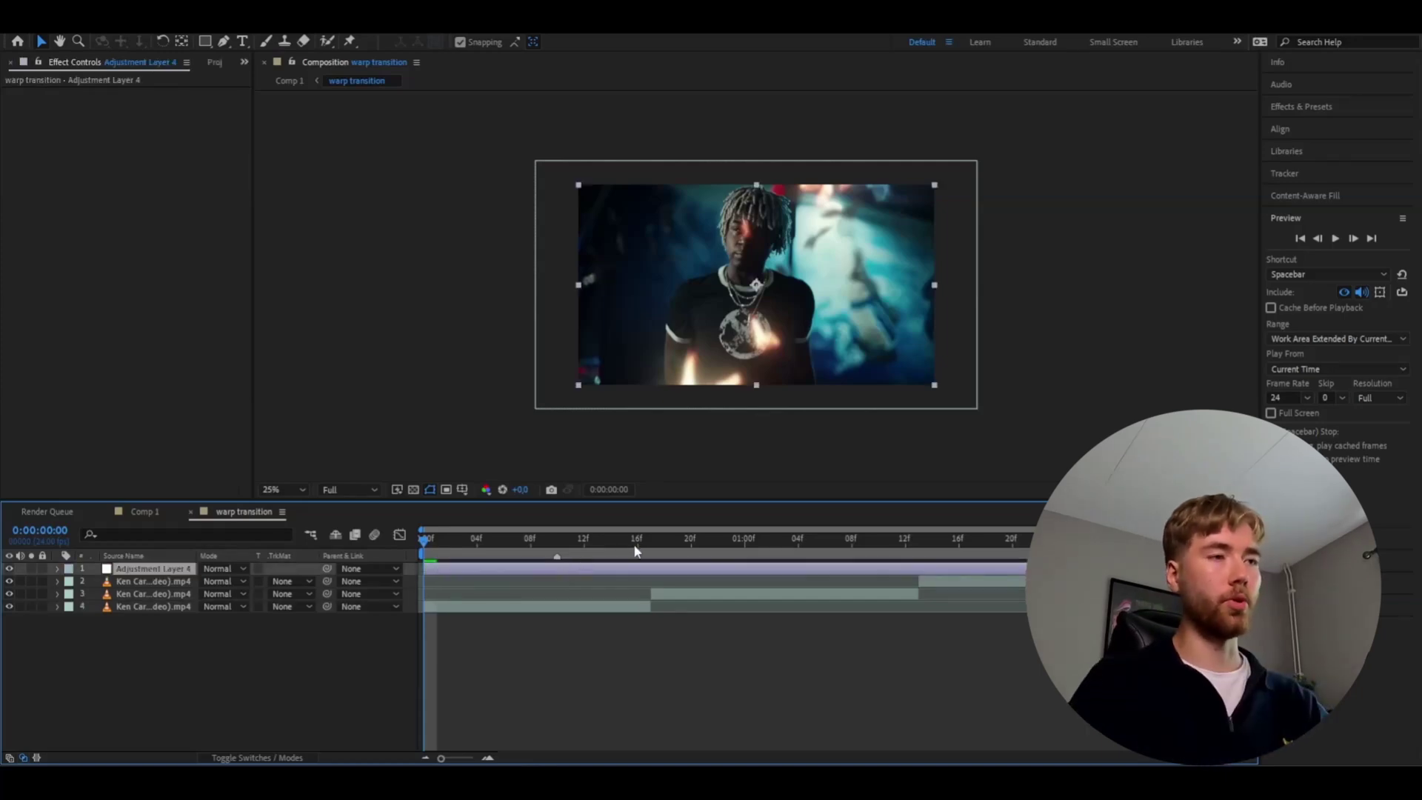
pyautogui.moveTo(635, 550)
pyautogui.mouseDown()
pyautogui.moveTo(664, 548)
pyautogui.moveTo(634, 548)
pyautogui.moveTo(651, 548)
pyautogui.mouseUp()
pyautogui.click(667, 687)
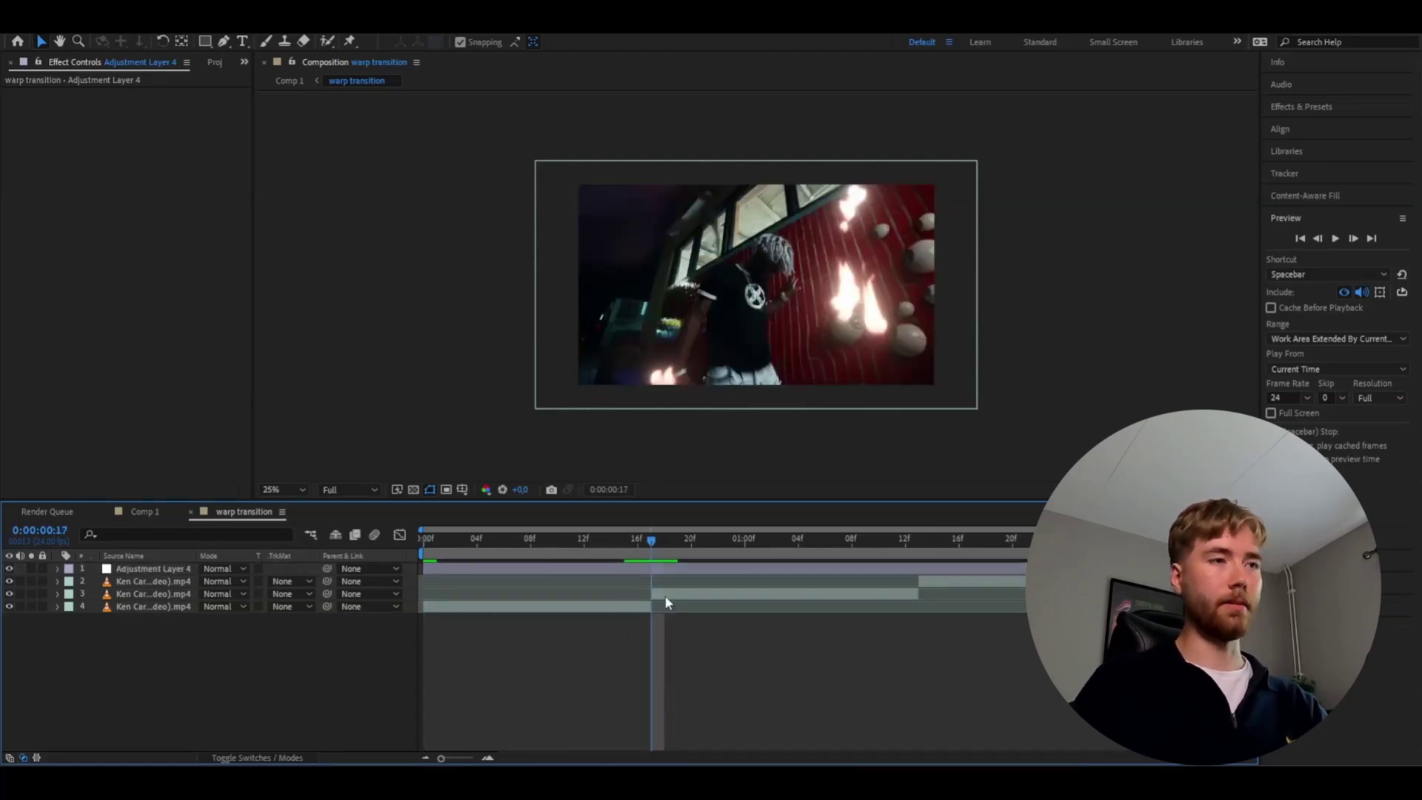
pyautogui.click(650, 572)
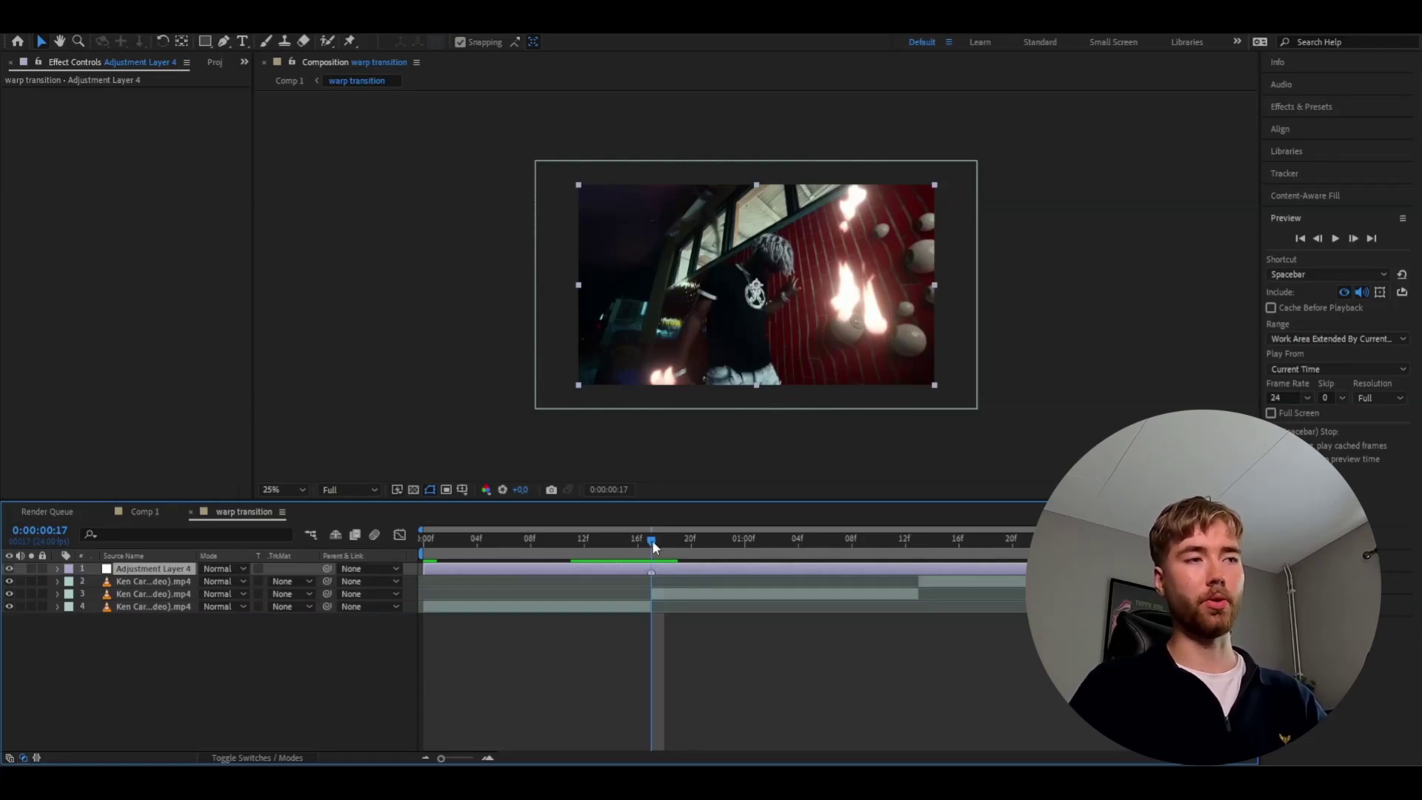
# - Step back four frames to frame 12 and preview the cut
pyautogui.click(1322, 234)
pyautogui.click(1322, 234)
pyautogui.click(1323, 234)
pyautogui.click(1323, 234)
pyautogui.click(1322, 234)
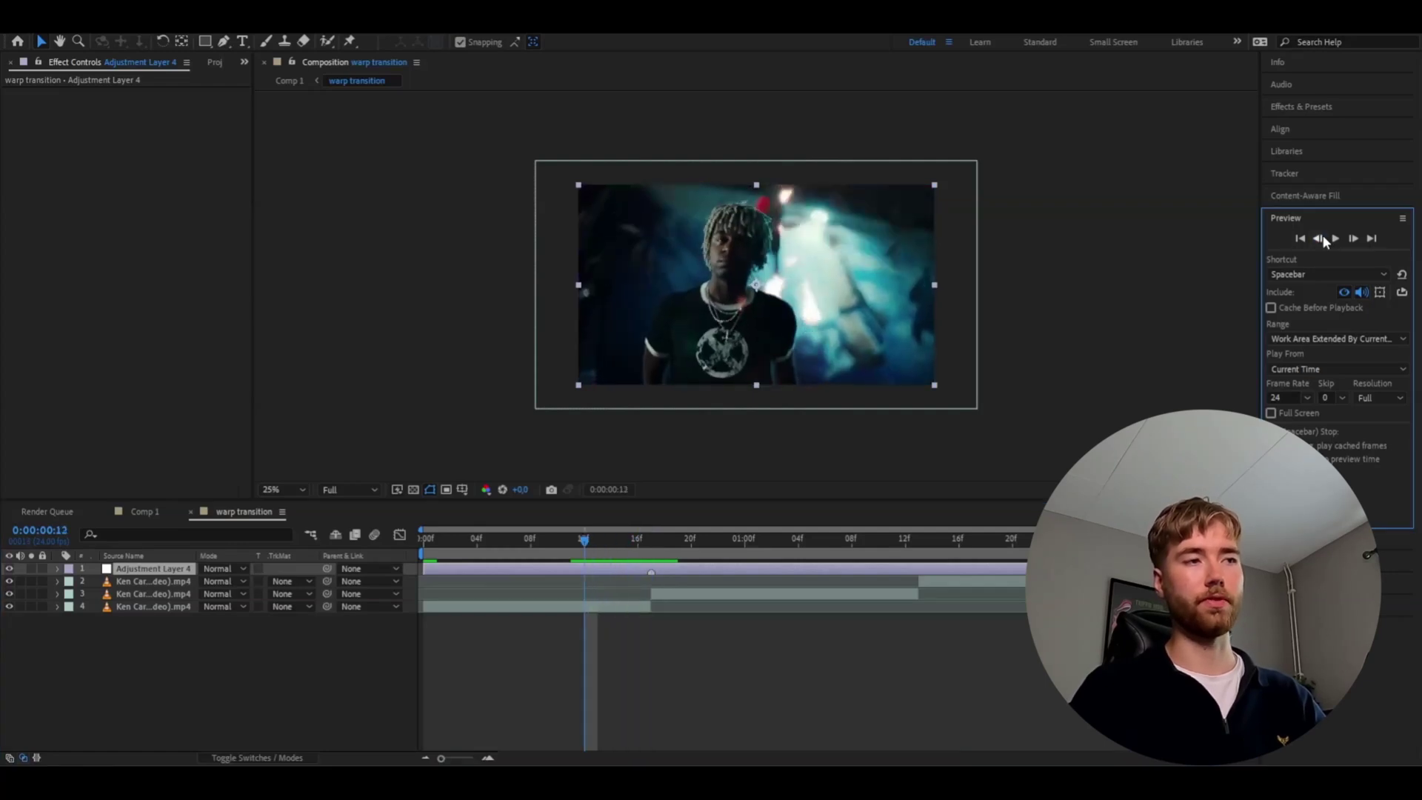
pyautogui.press('space')
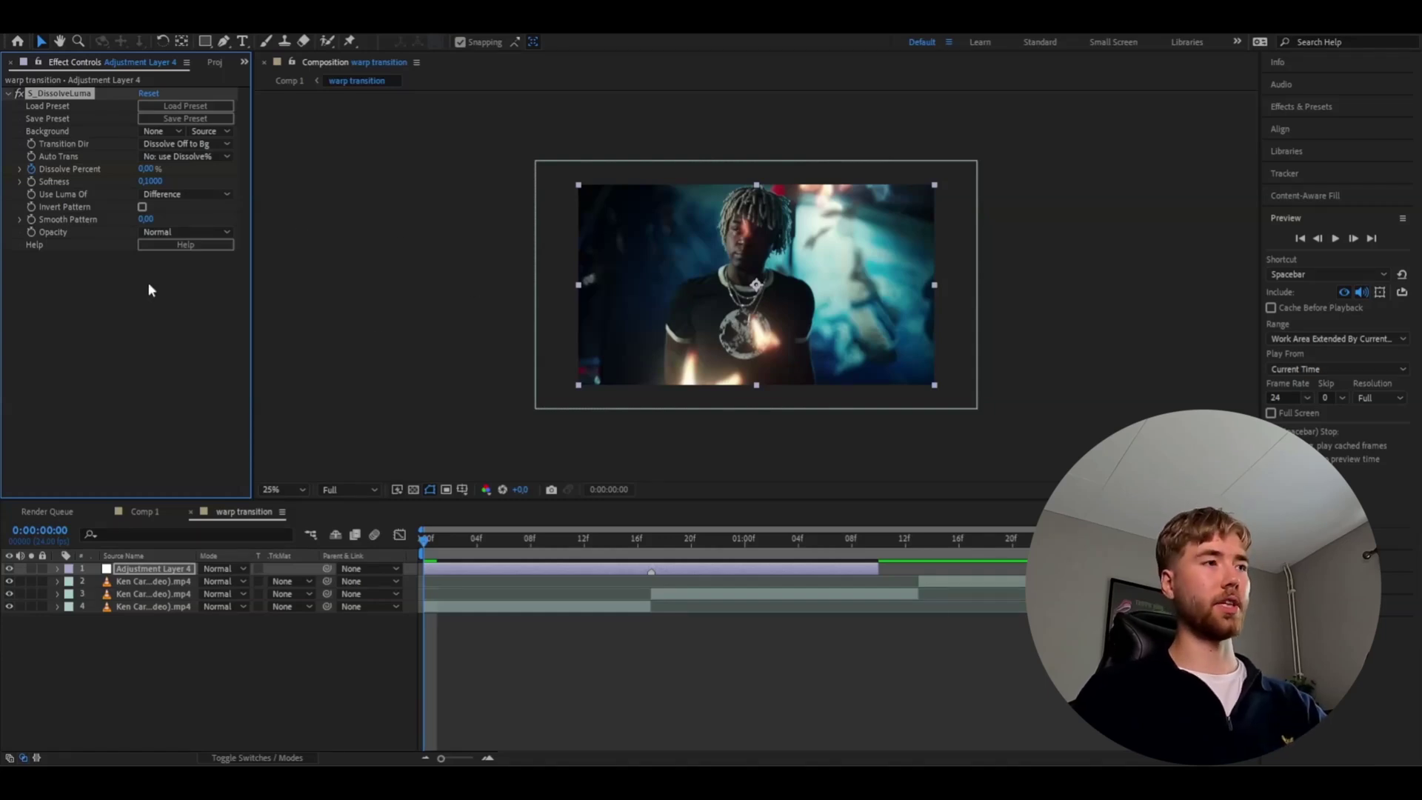
# - Set Dissolve Percent to 100% at the cut at frame 17 and preview
pyautogui.moveTo(424, 541); pyautogui.dragTo(651, 540)
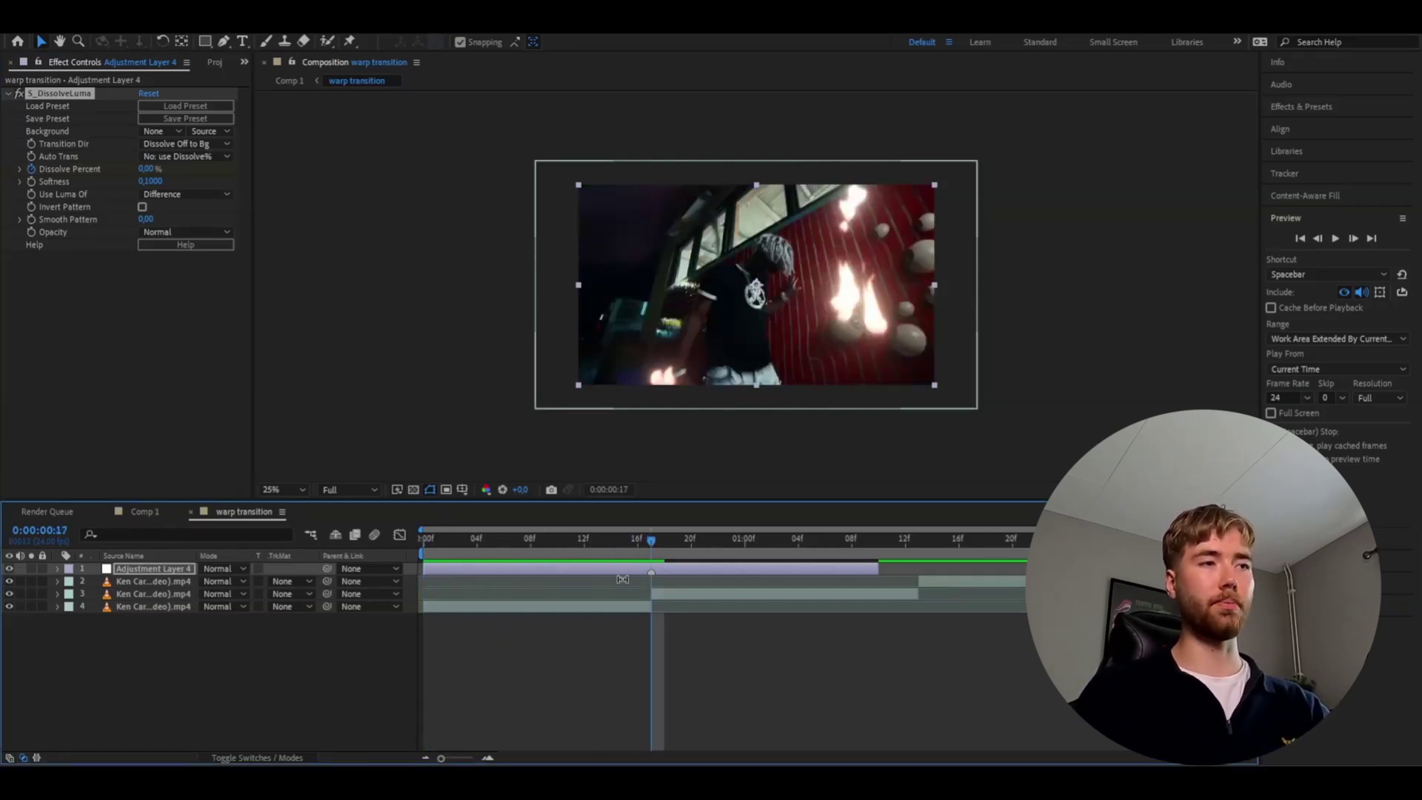
pyautogui.click(148, 169)
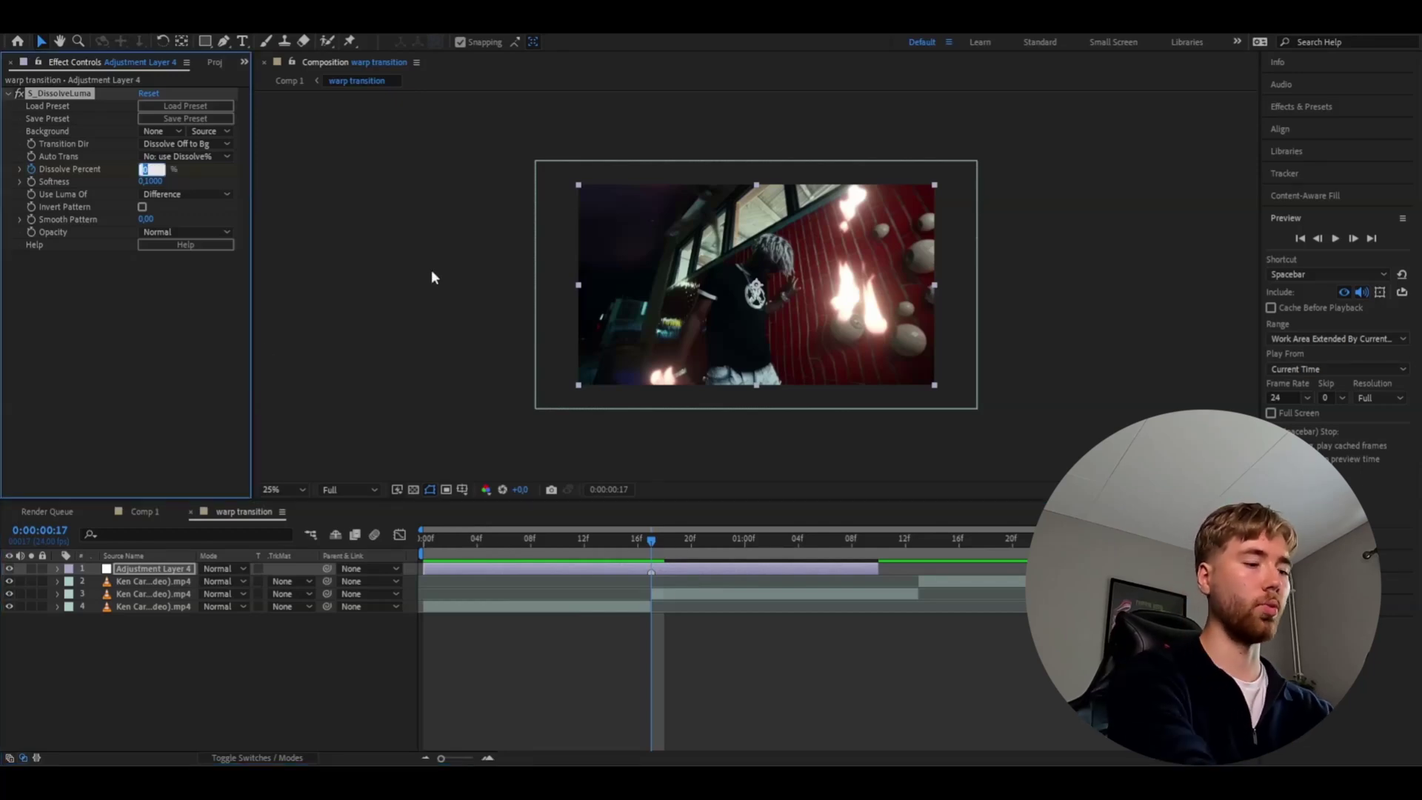
pyautogui.write('100')
pyautogui.press('Return')
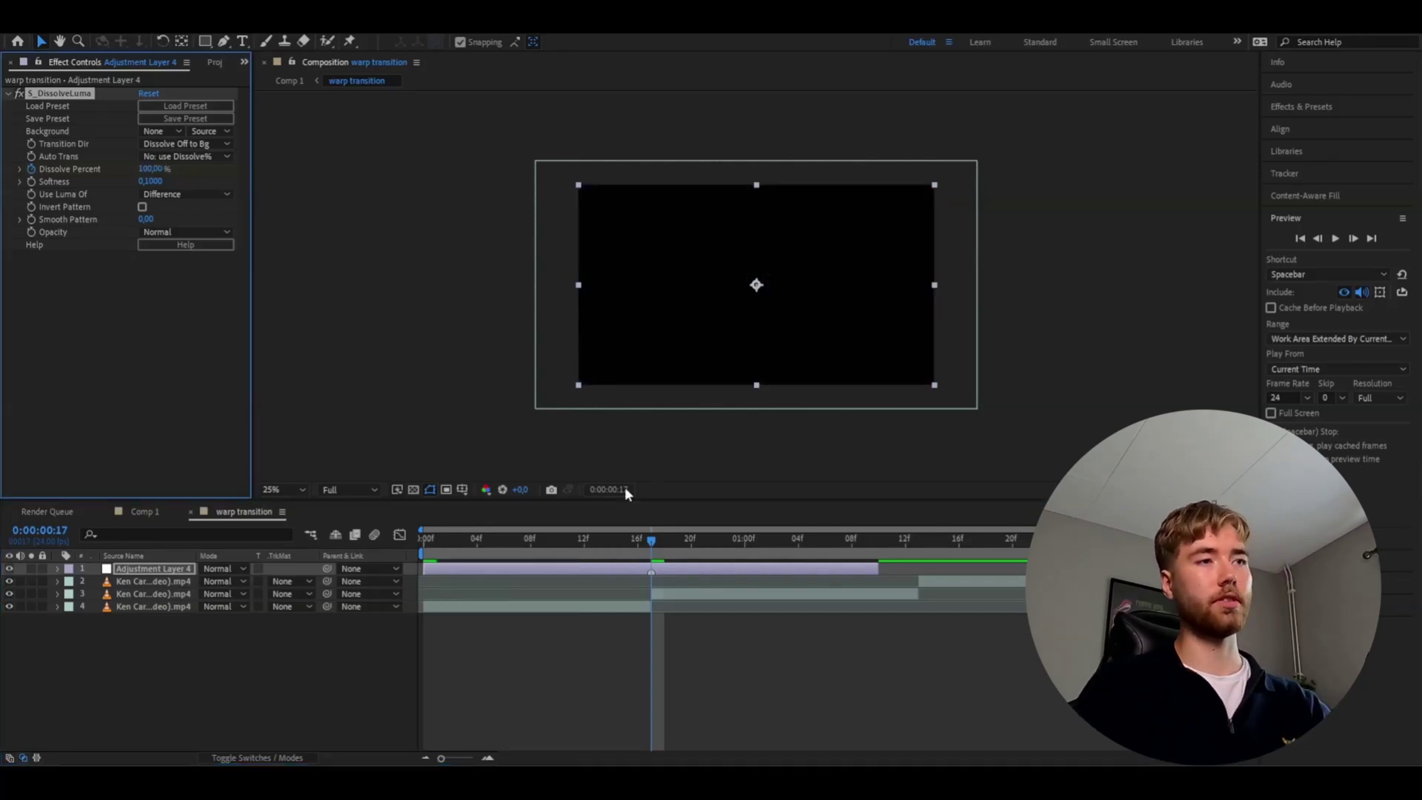
pyautogui.press('space')
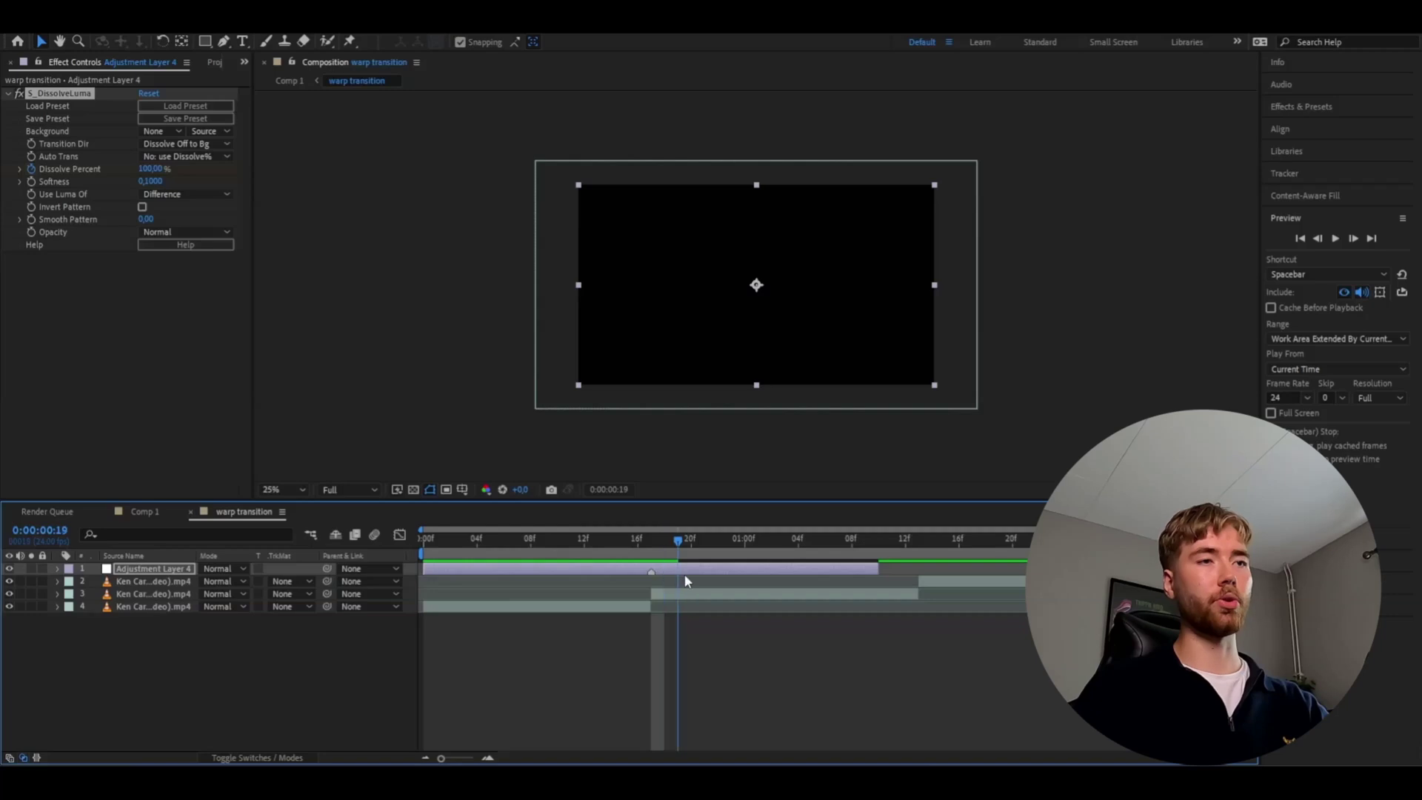
# - Set Dissolve Percent back to 0% and preview the transition from the start
pyautogui.click(150, 169)
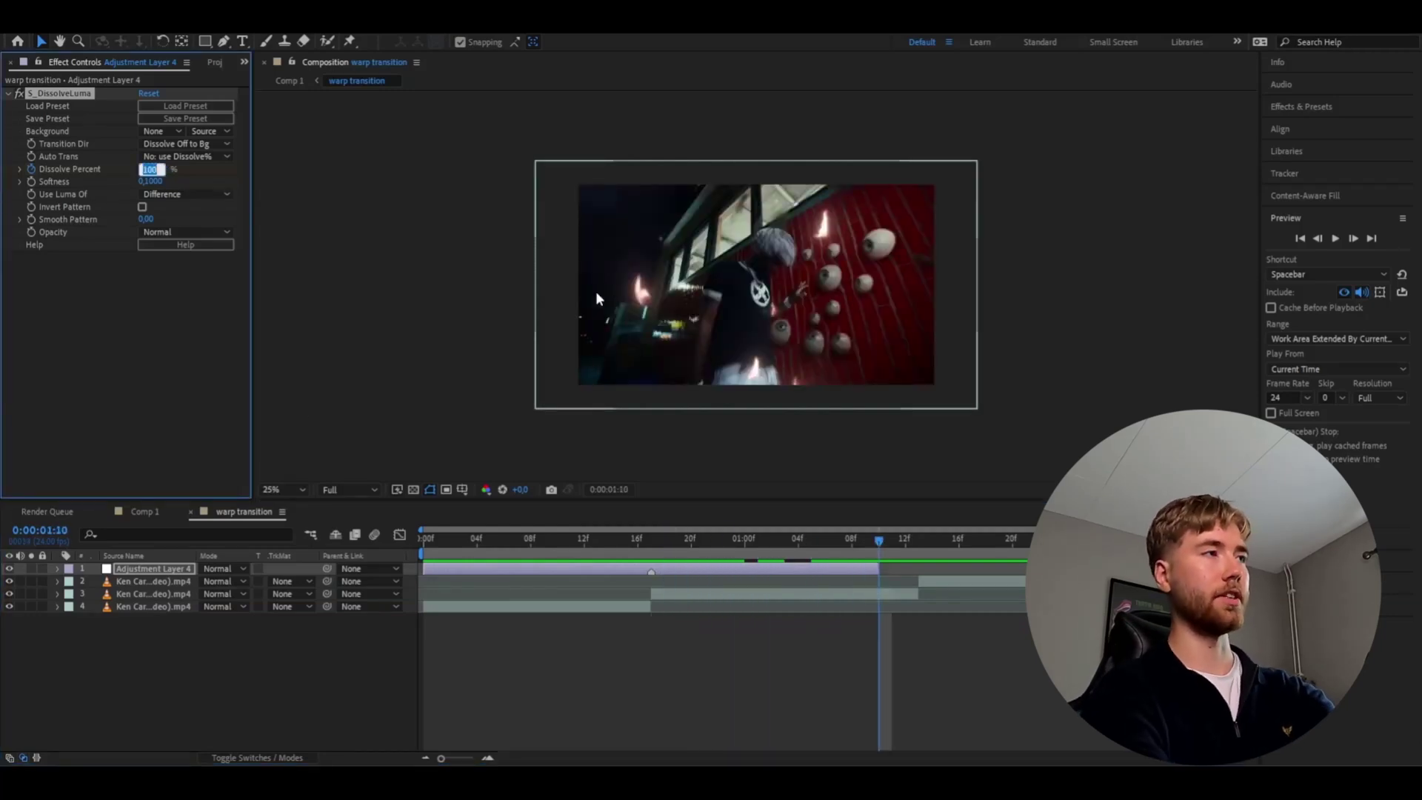
pyautogui.write('0')
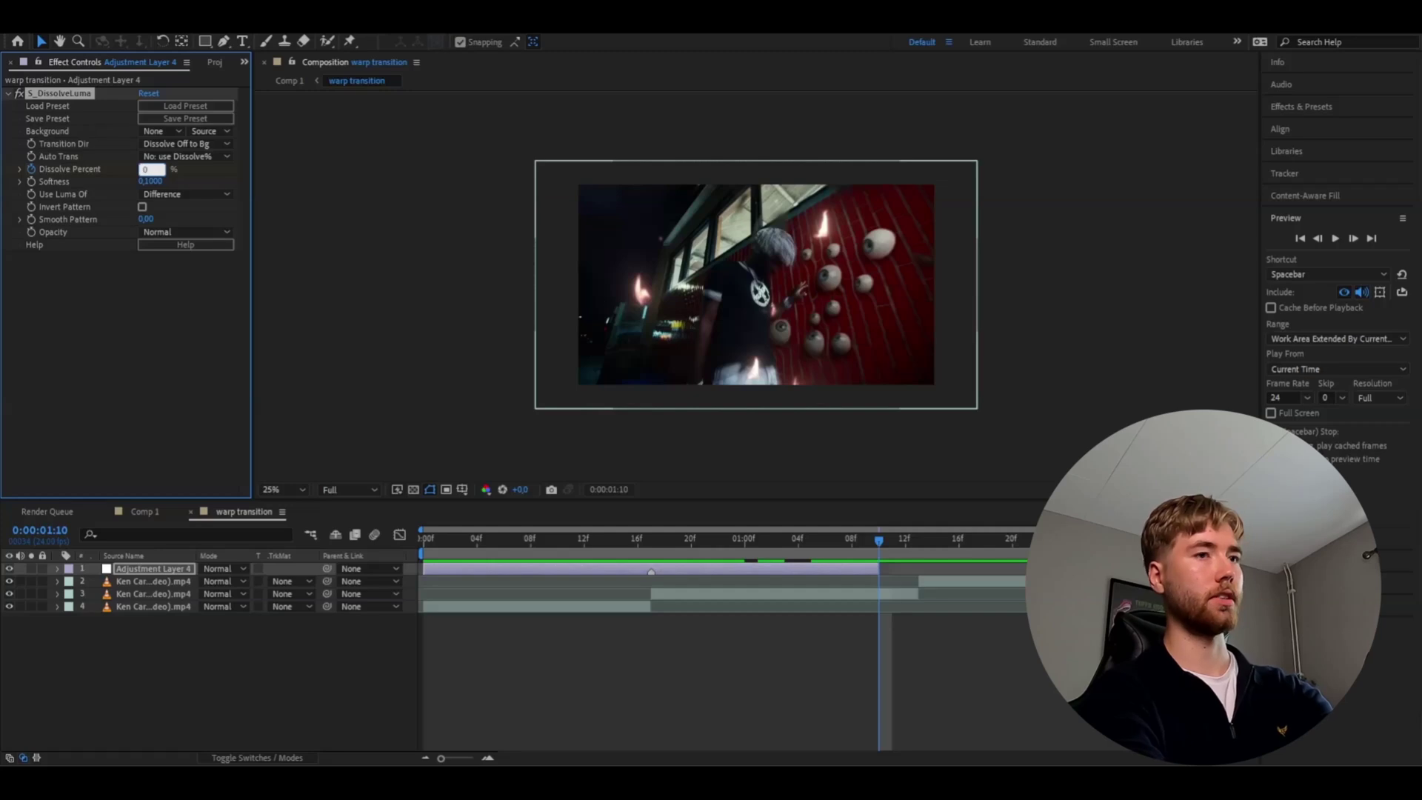
pyautogui.press('Return')
pyautogui.moveTo(552, 539); pyautogui.dragTo(291, 538)
pyautogui.press('space')
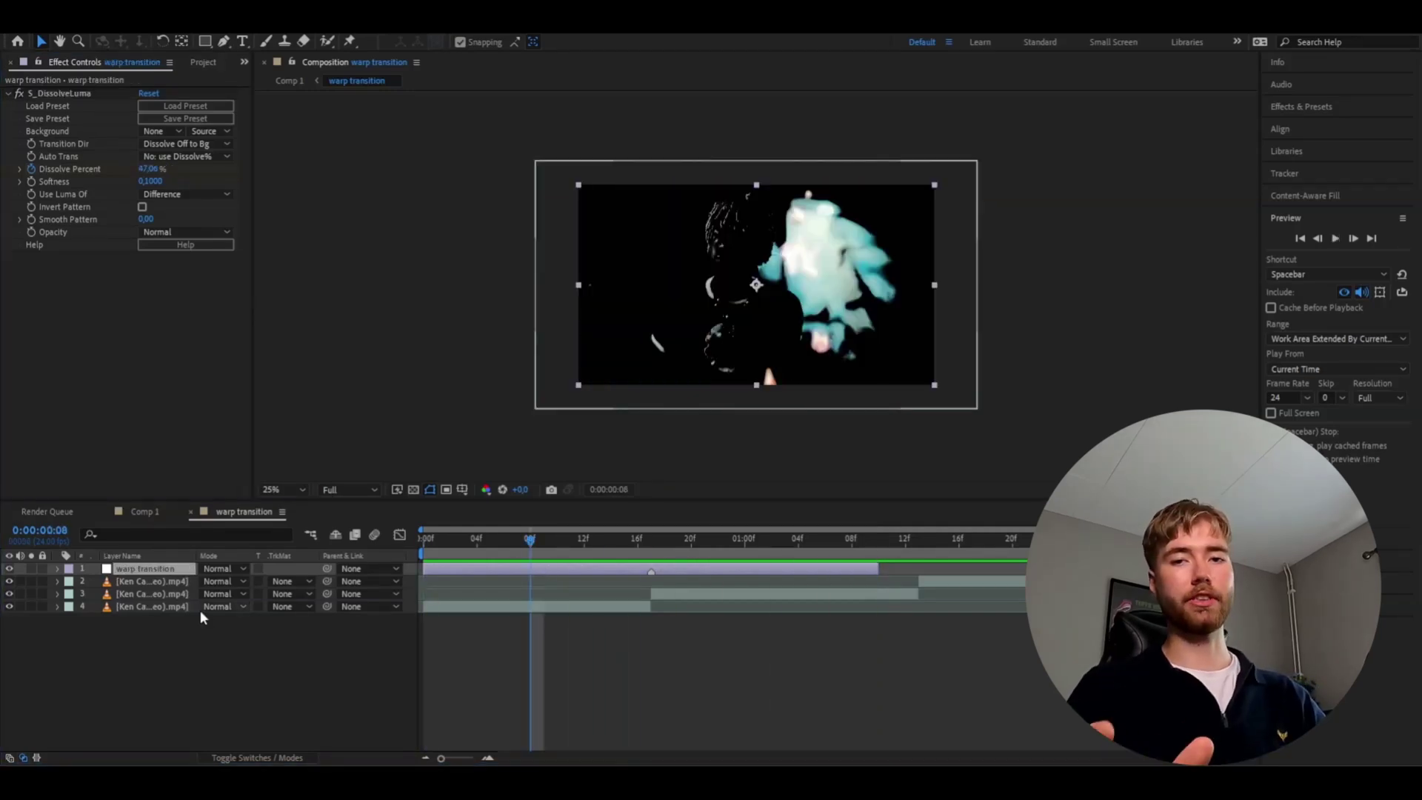
# - Apply Easy Ease to the three S_DissolveLuma Dissolve Percent keyframes and show their value curve
pyautogui.click(57, 569)
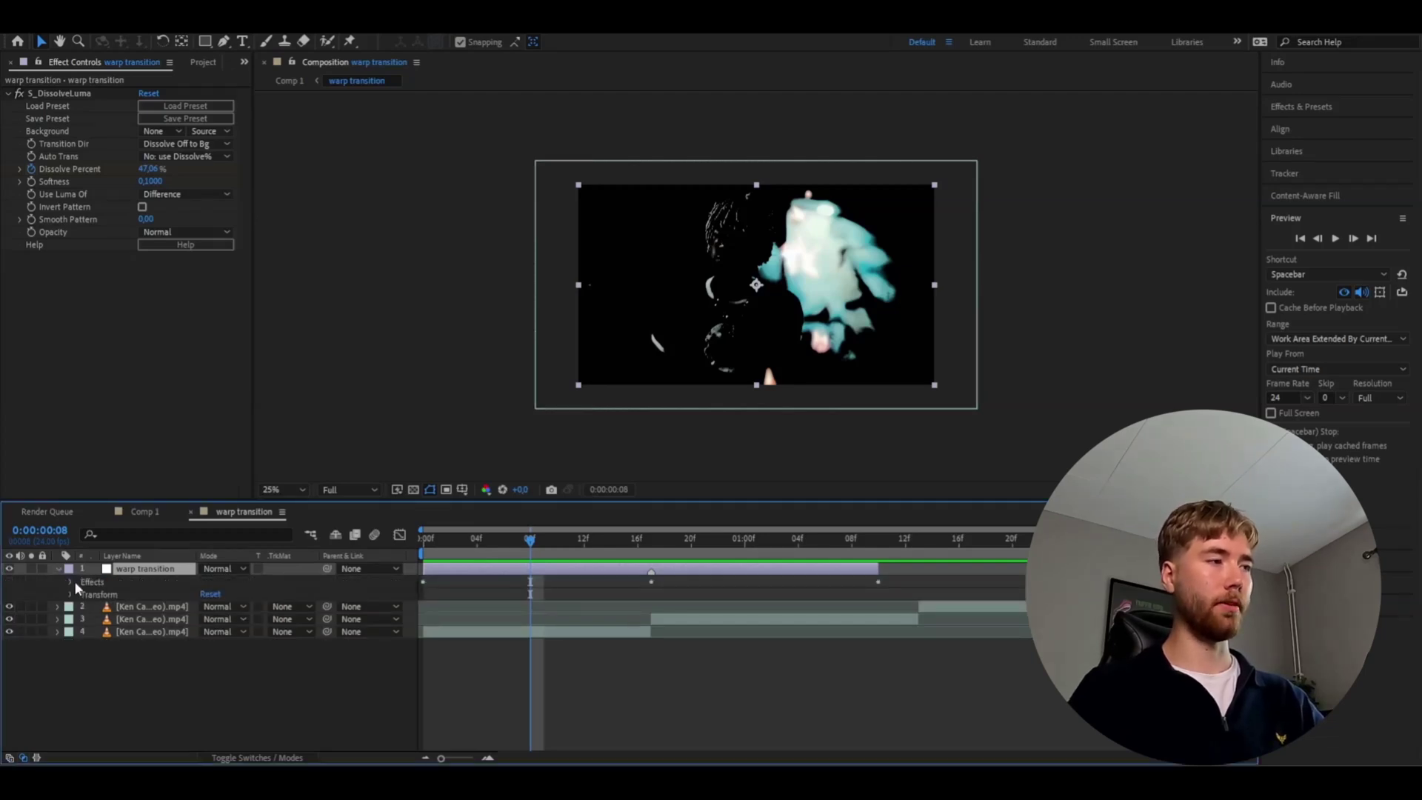
pyautogui.click(70, 582)
pyautogui.click(84, 594)
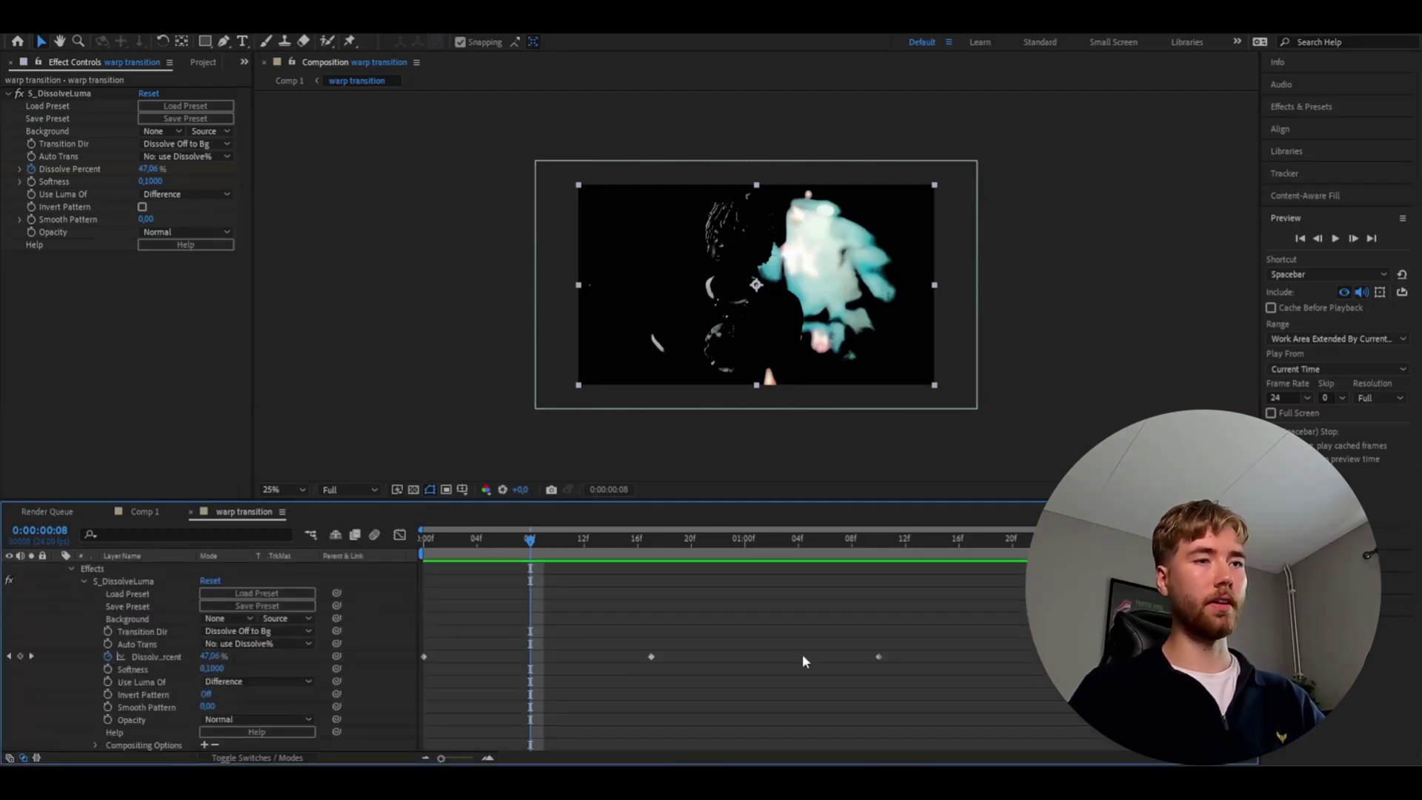
pyautogui.moveTo(931, 653); pyautogui.dragTo(419, 661)
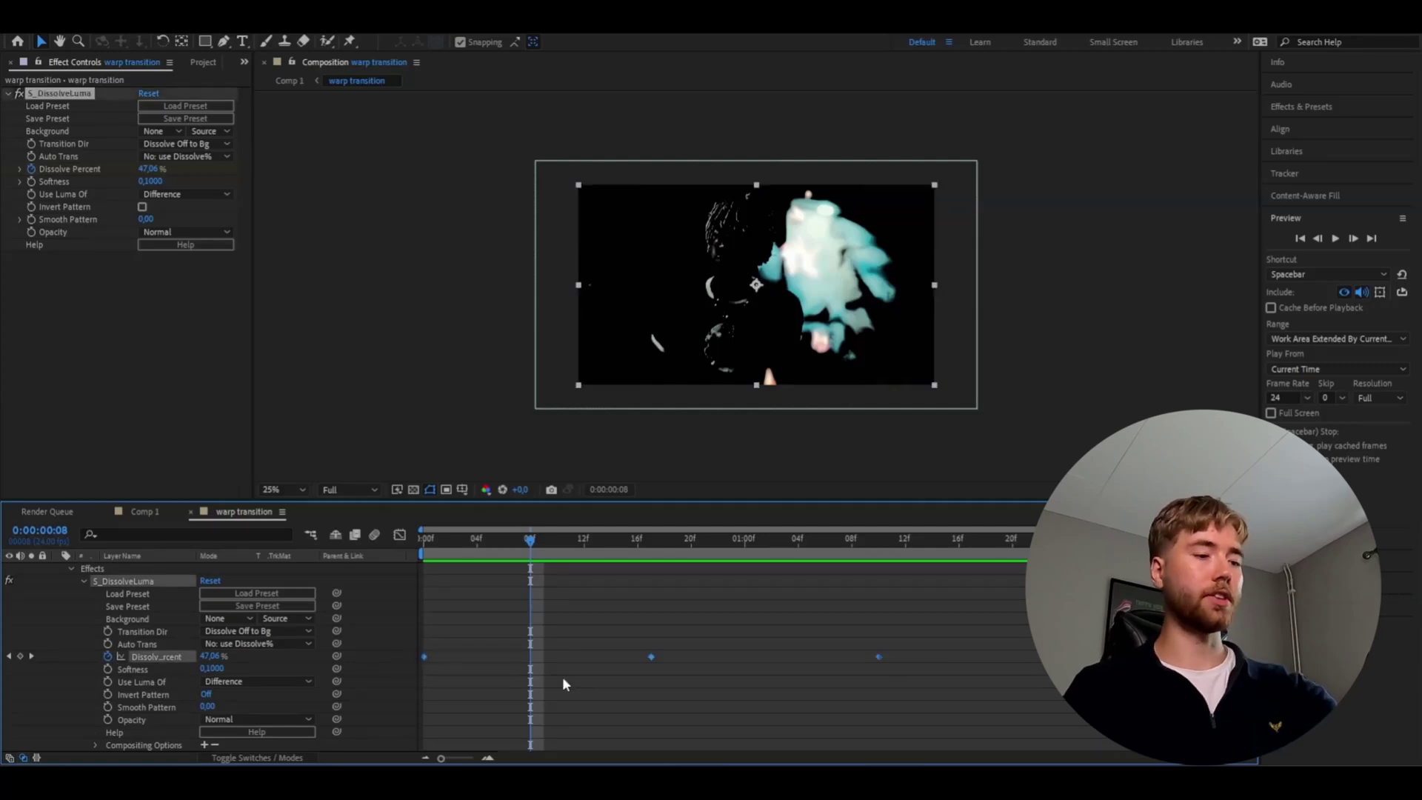
pyautogui.press('F9')
pyautogui.click(425, 656)
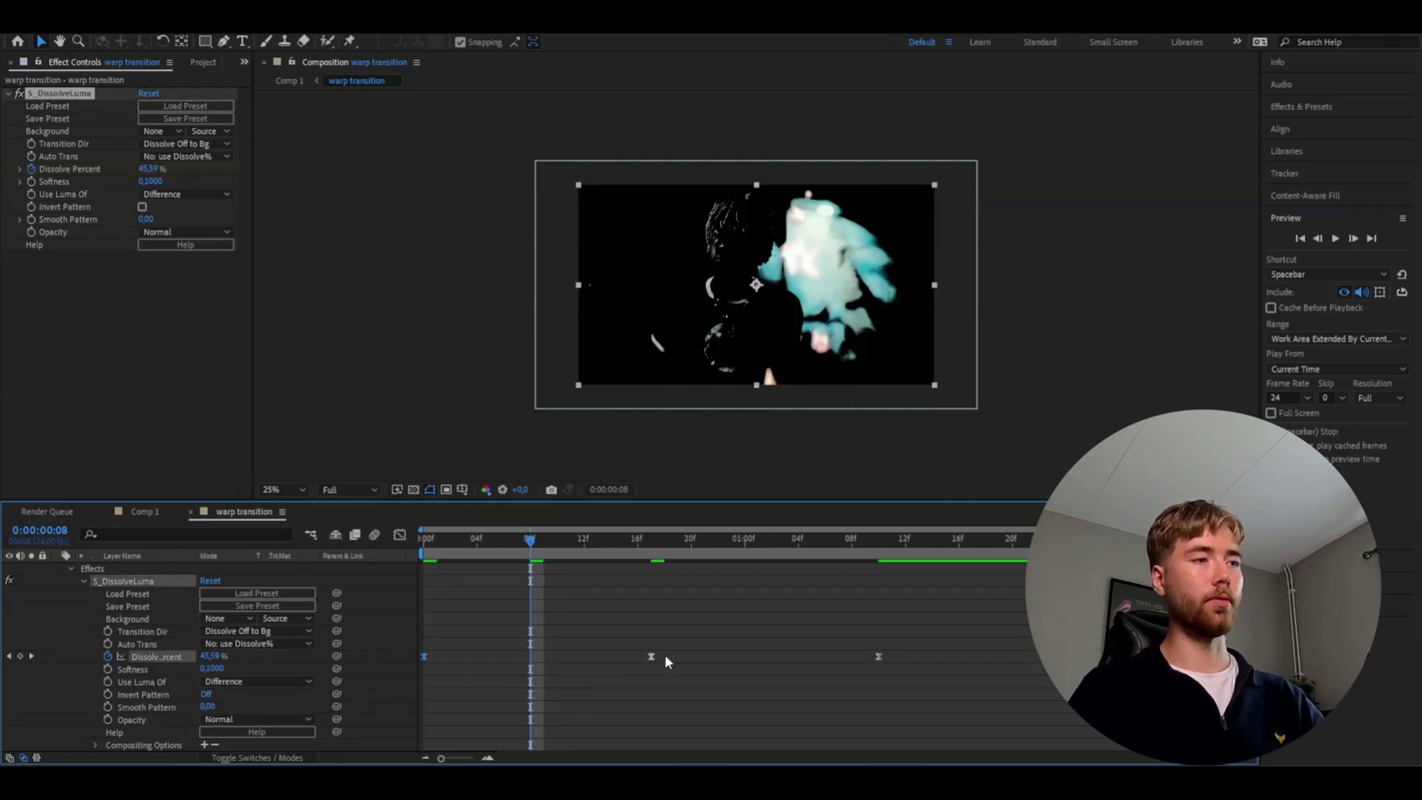
pyautogui.click(400, 536)
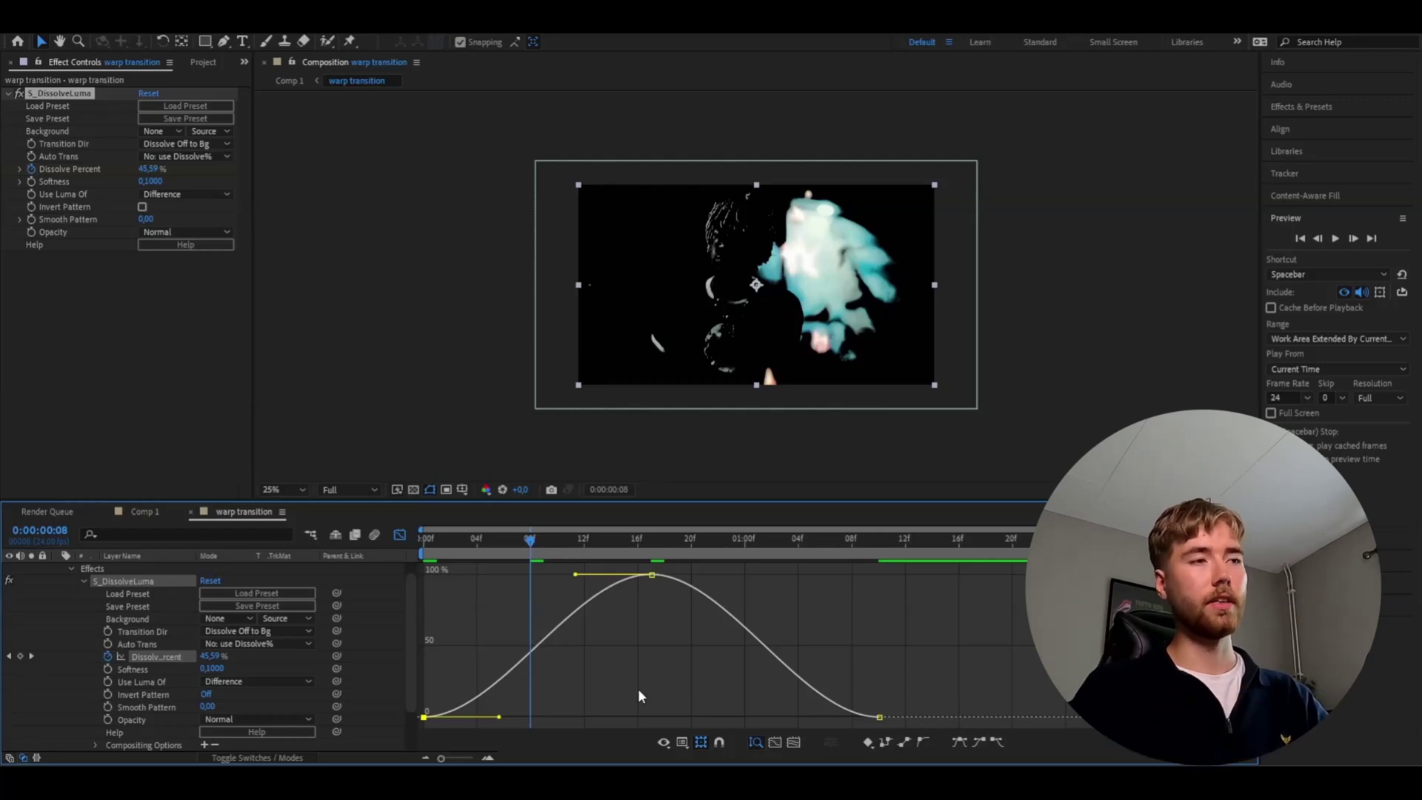
# - Drag the Dissolve Percent Bezier handles so the curve spikes sharply at frame 17
pyautogui.moveTo(575, 576); pyautogui.dragTo(651, 577)
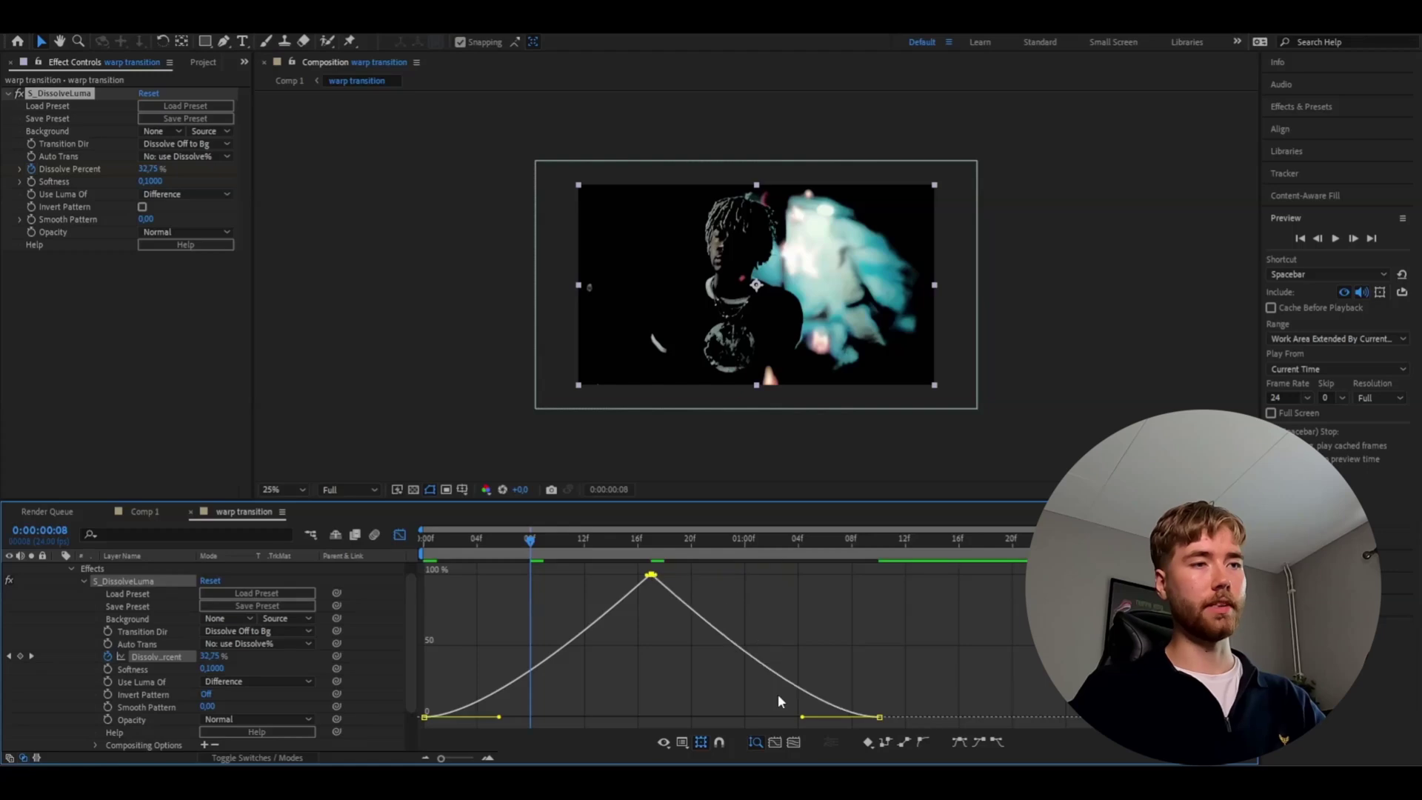
pyautogui.moveTo(803, 717); pyautogui.dragTo(651, 717)
pyautogui.moveTo(498, 717); pyautogui.dragTo(683, 716)
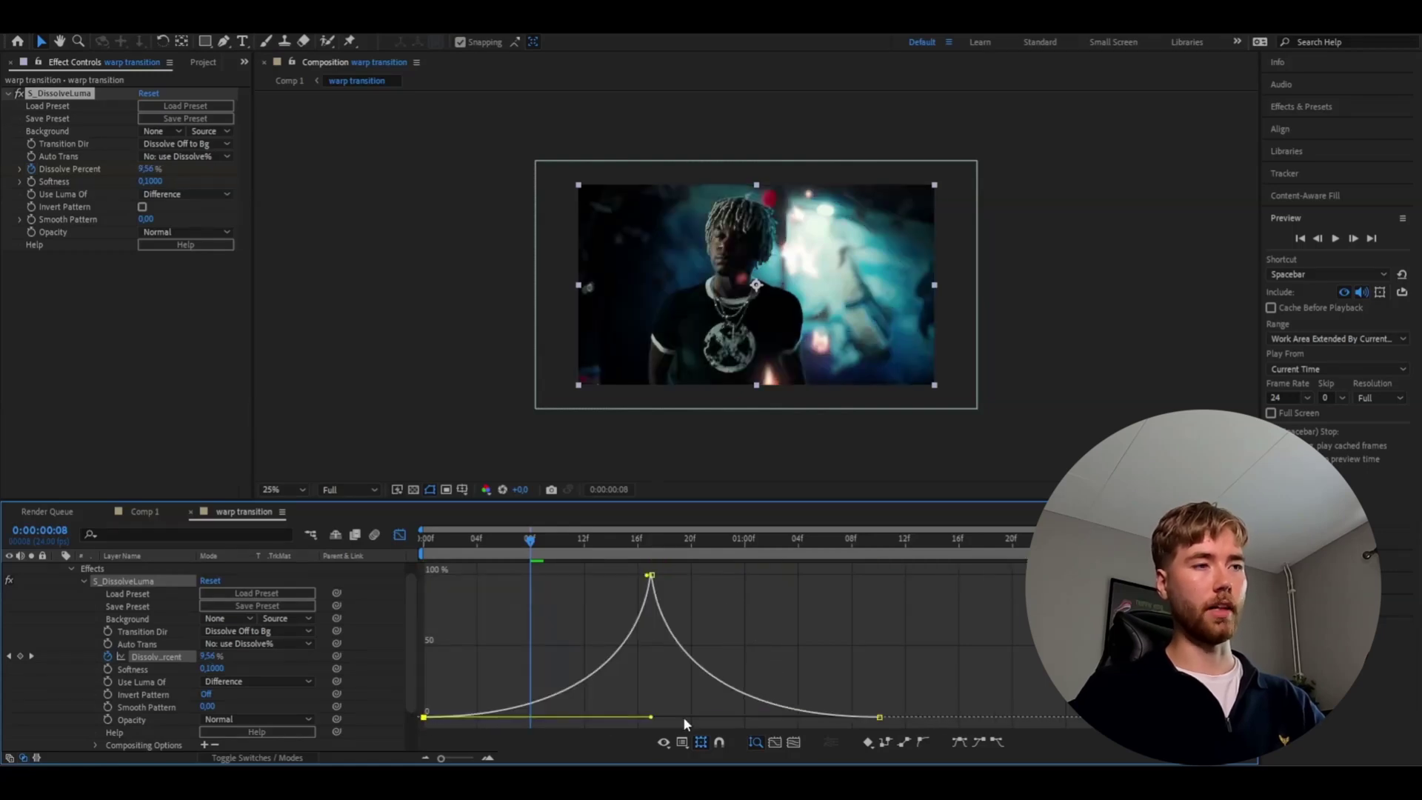
pyautogui.moveTo(529, 548); pyautogui.dragTo(422, 544)
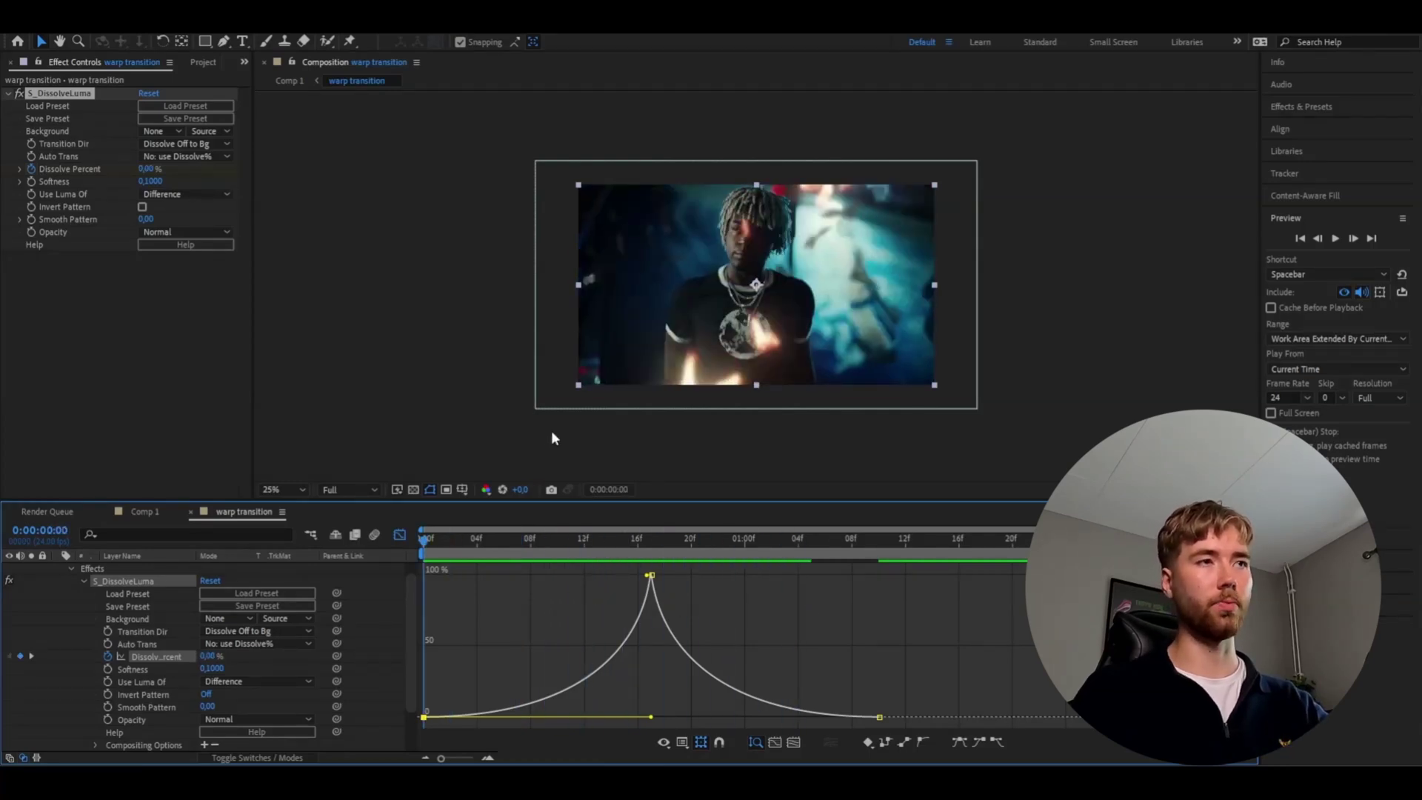
# - Magnify the composition view and preview the transition
pyautogui.press('.')
pyautogui.press('space')
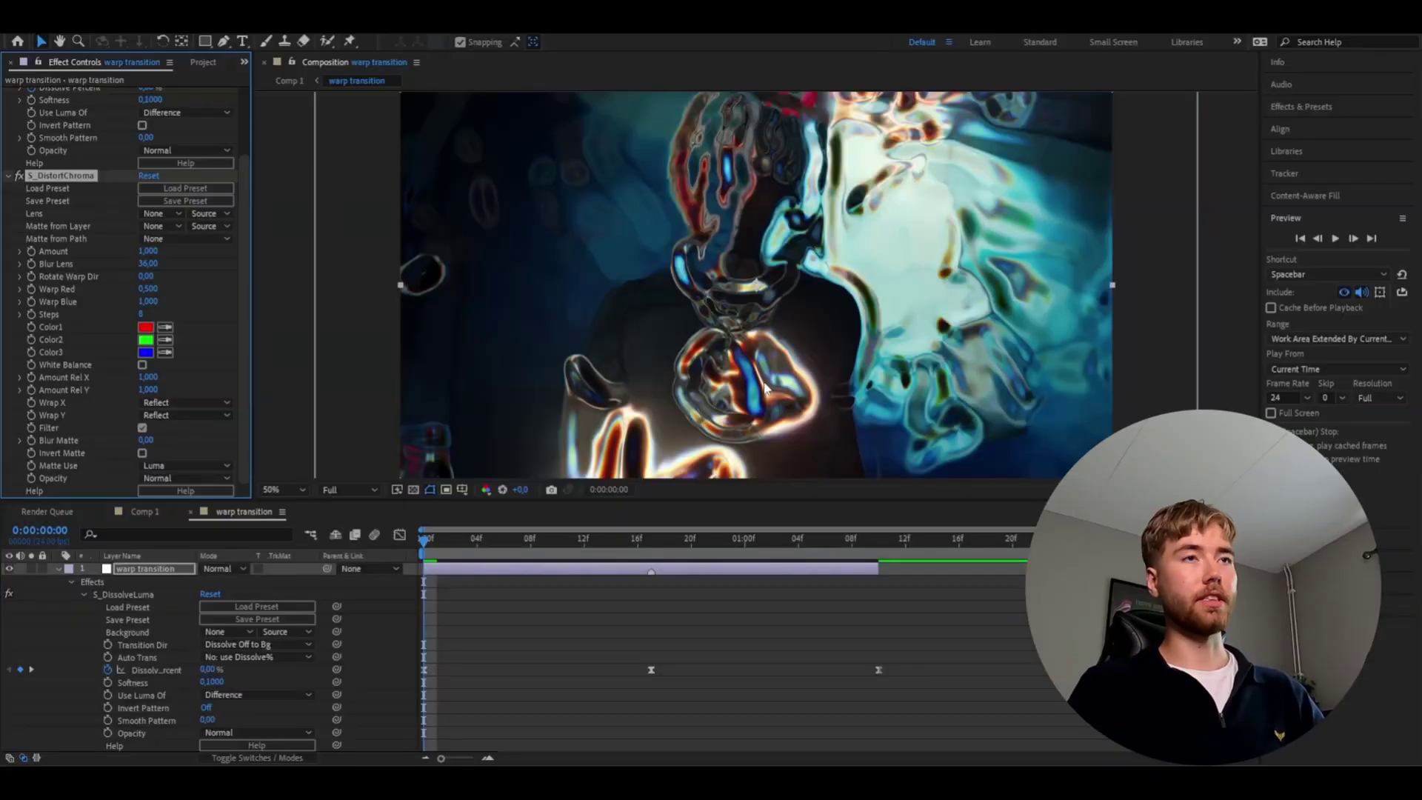
pyautogui.scroll(2, 764, 400)
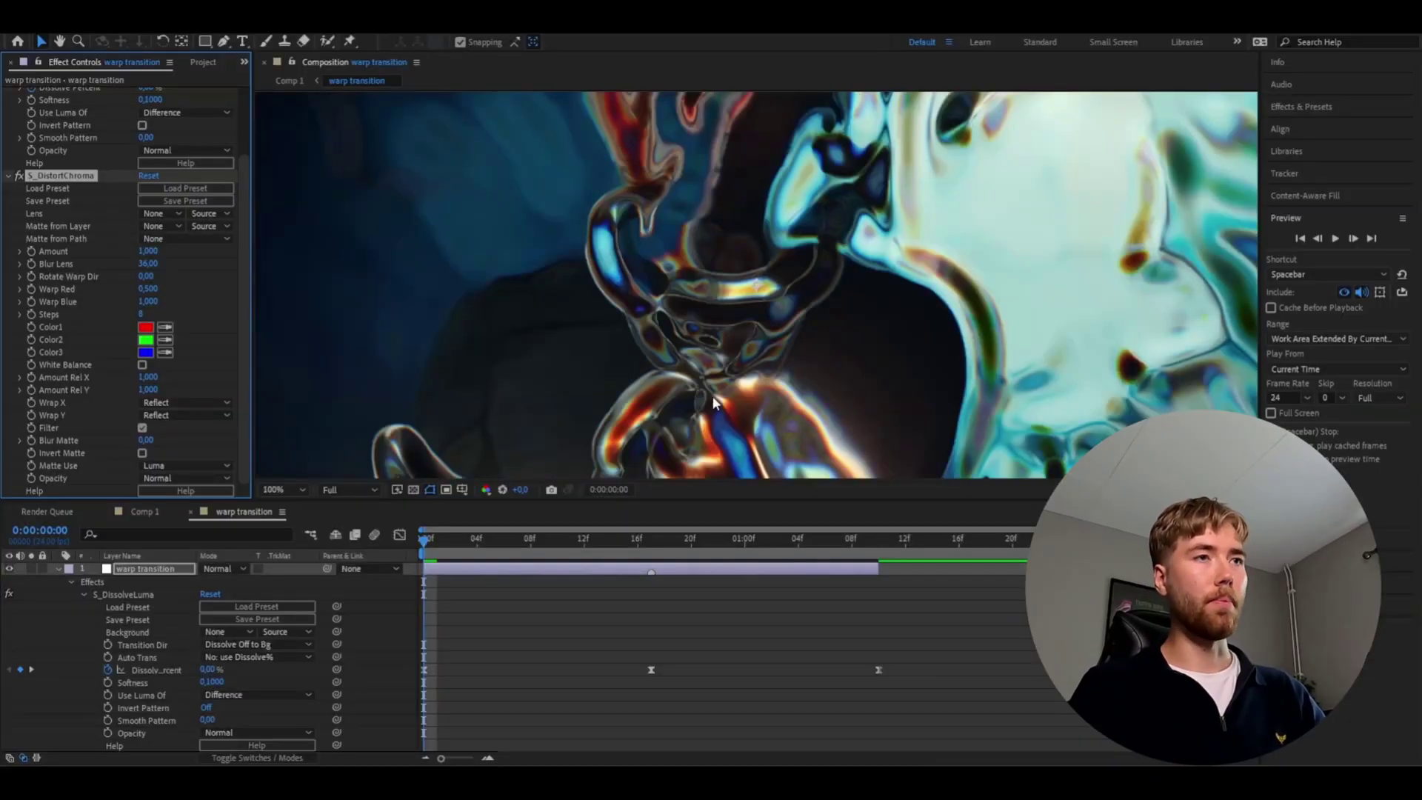
pyautogui.scroll(-2, 709, 404)
pyautogui.press('space')
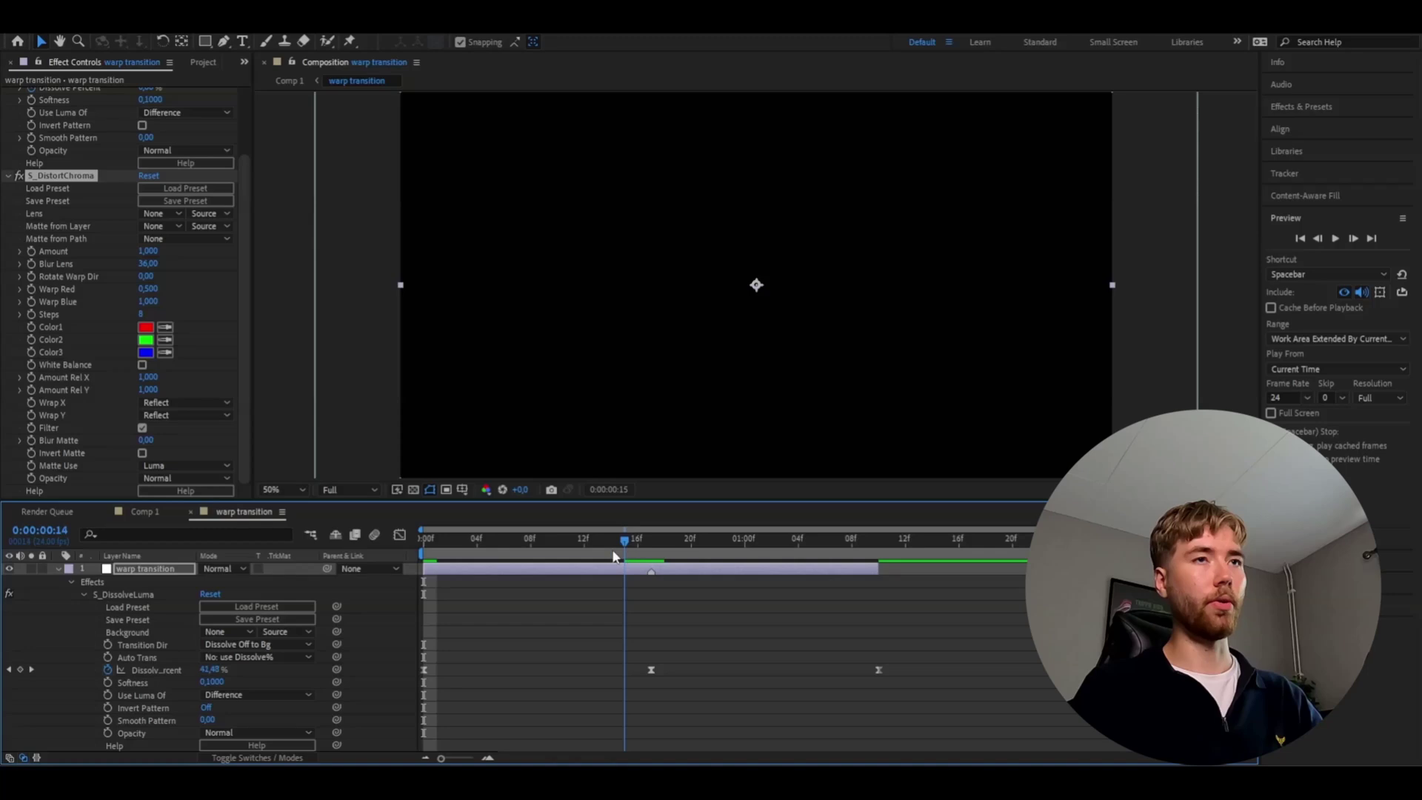
pyautogui.press('space')
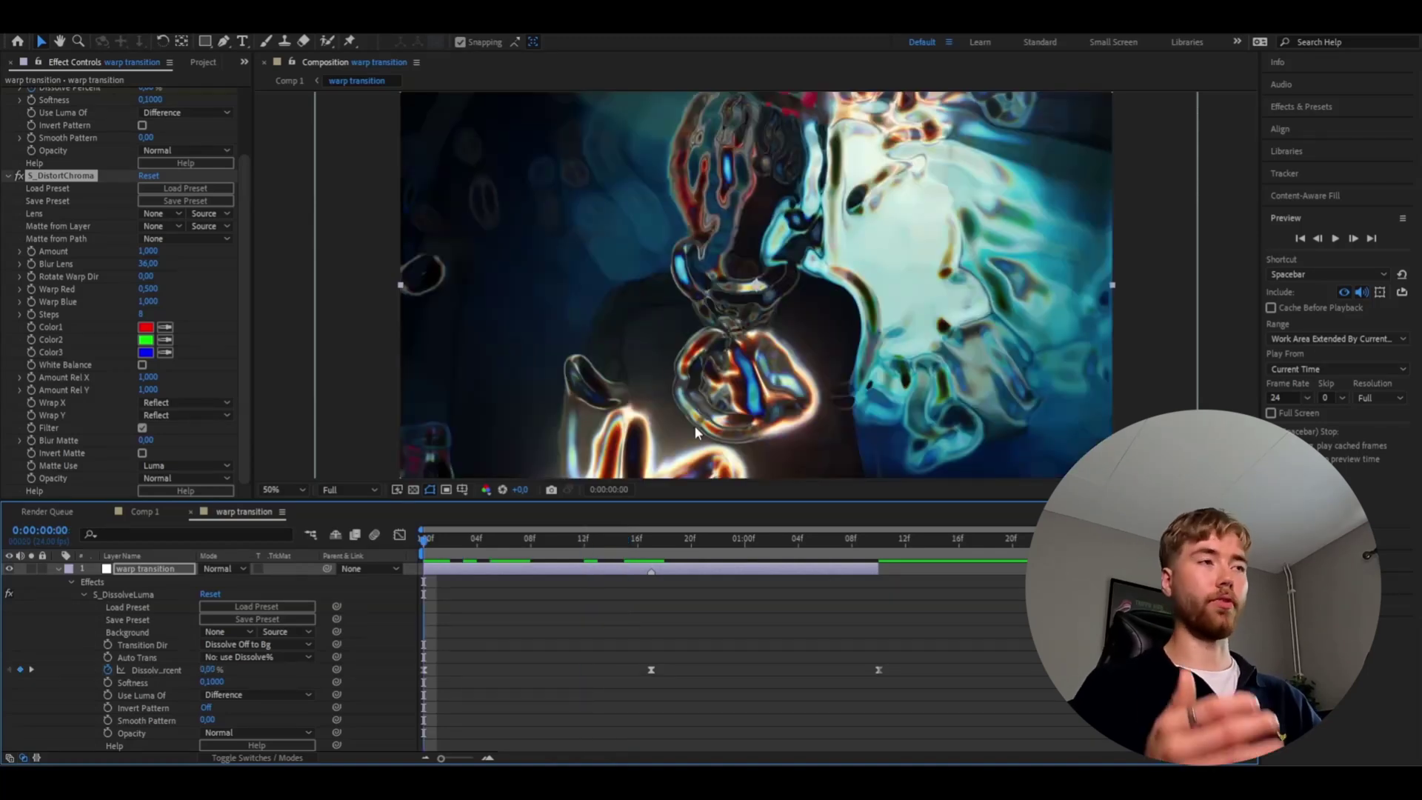
# - Set S_DistortChroma's Blur Lens to 100
pyautogui.click(695, 425)
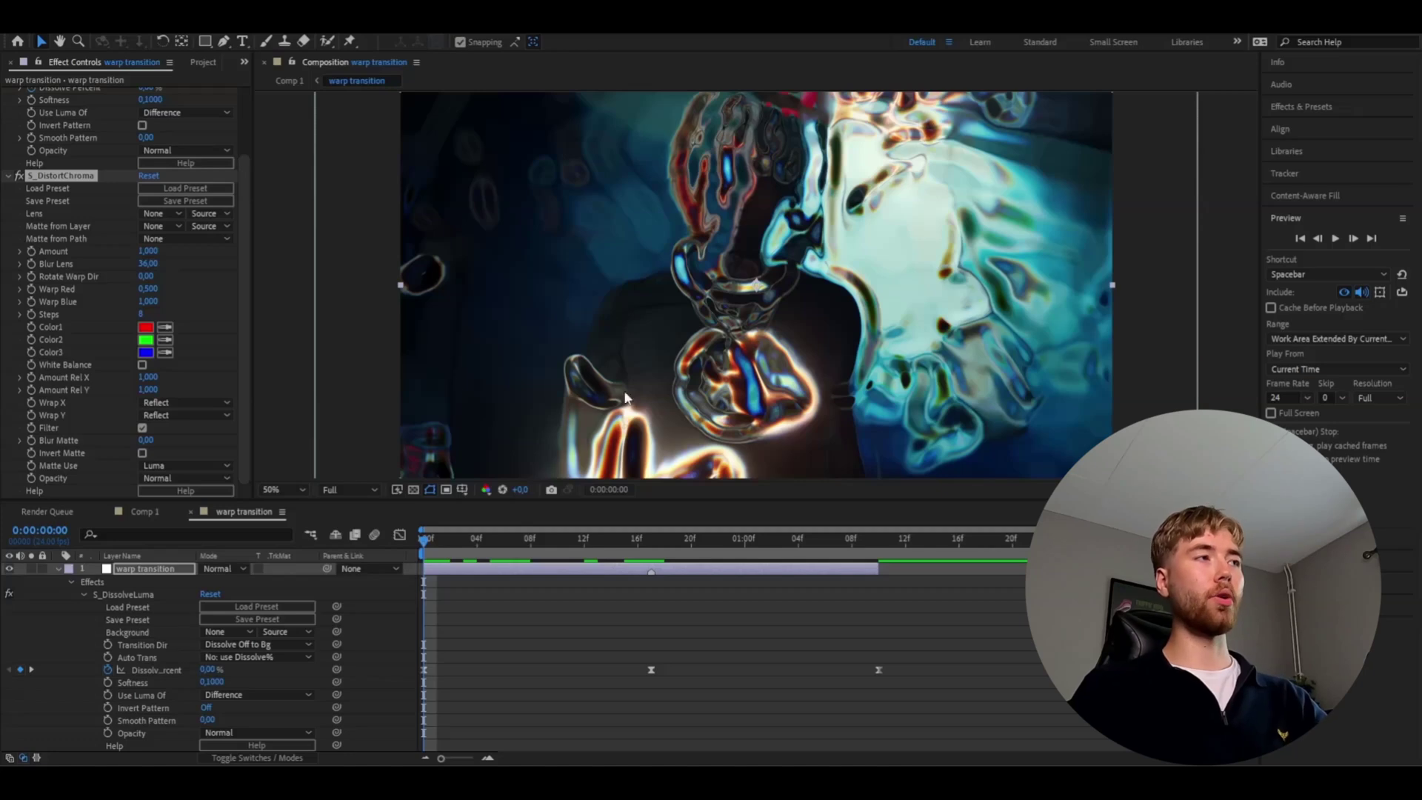
pyautogui.click(147, 264)
pyautogui.write('100')
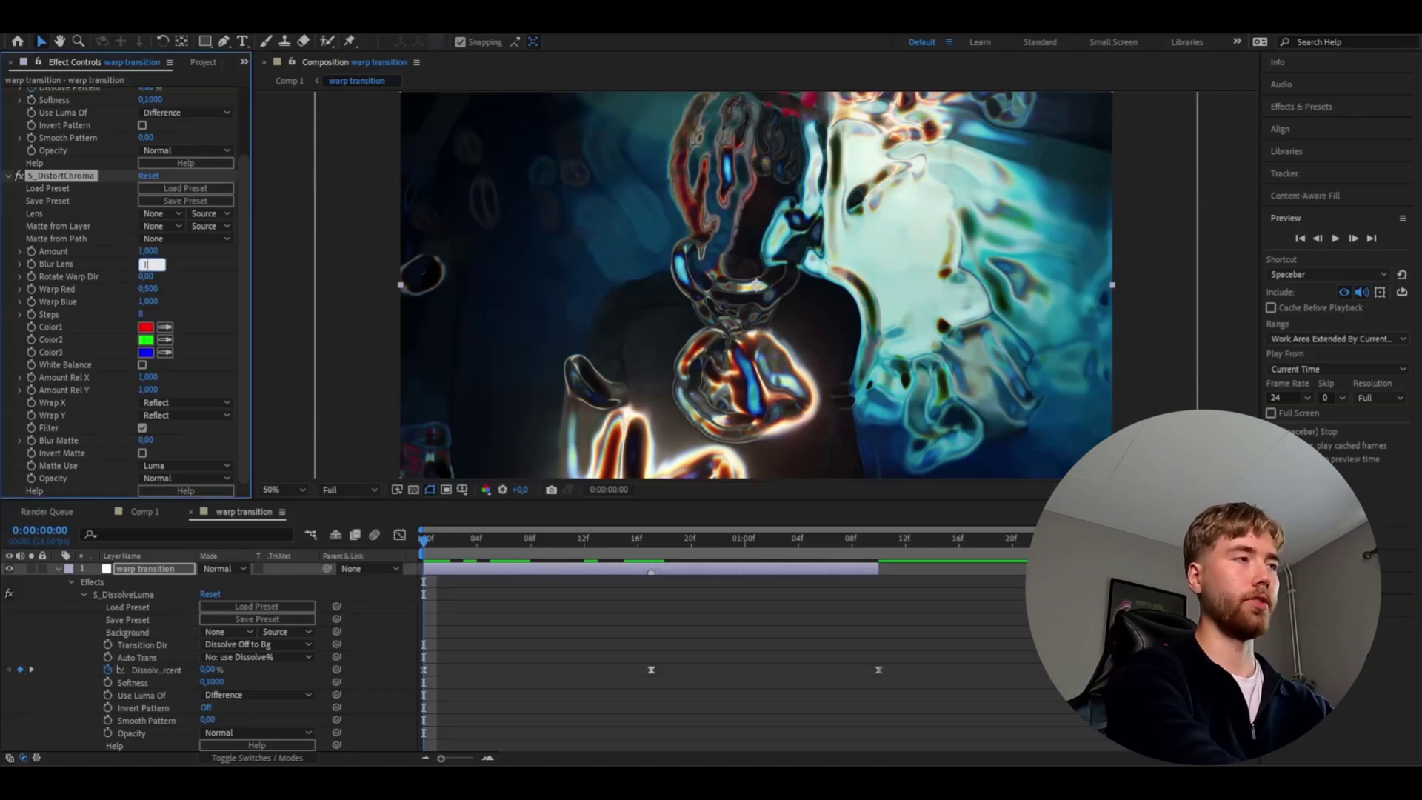
pyautogui.press('Return')
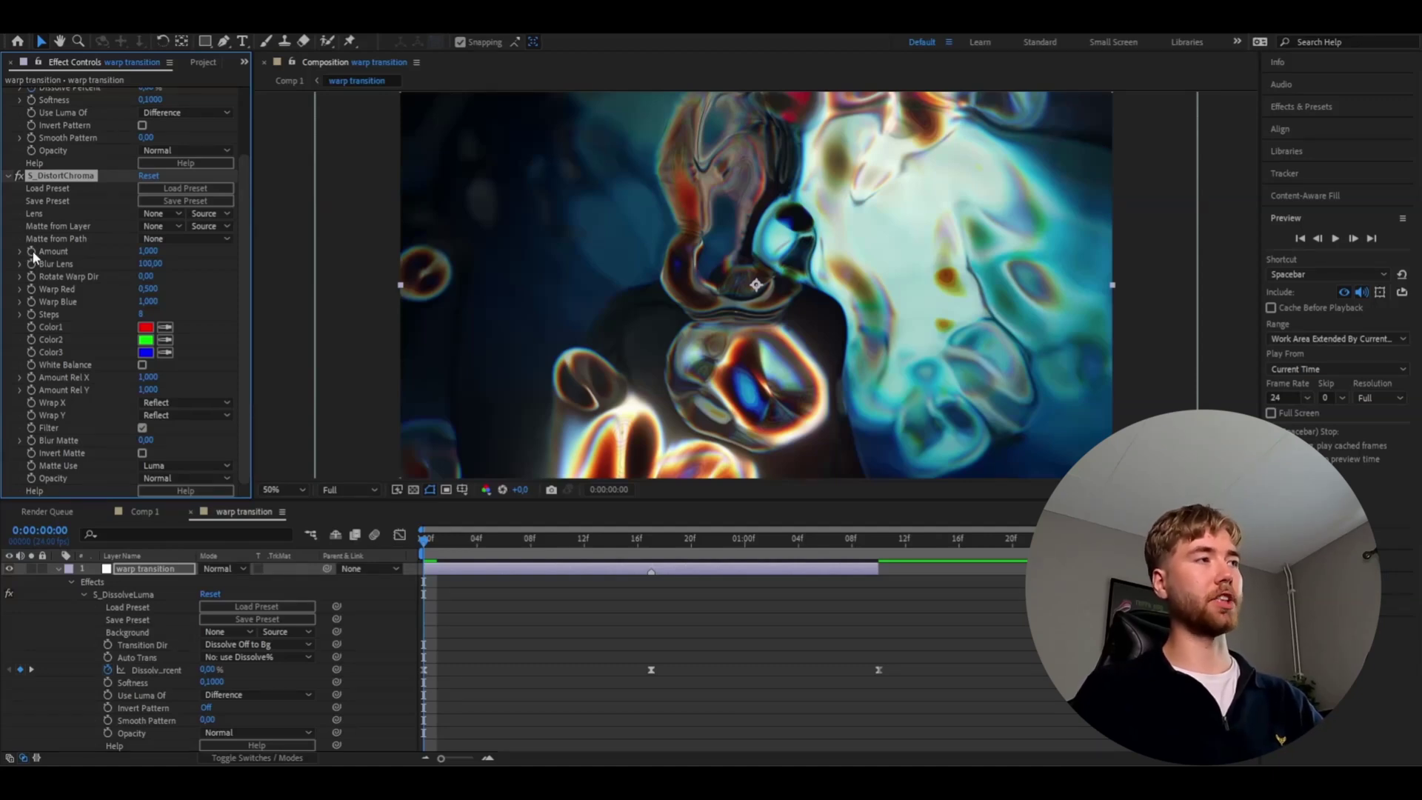
# - Keyframe S_DistortChroma Amount at 0 on the first frame and 1 at frame 17
pyautogui.click(152, 253)
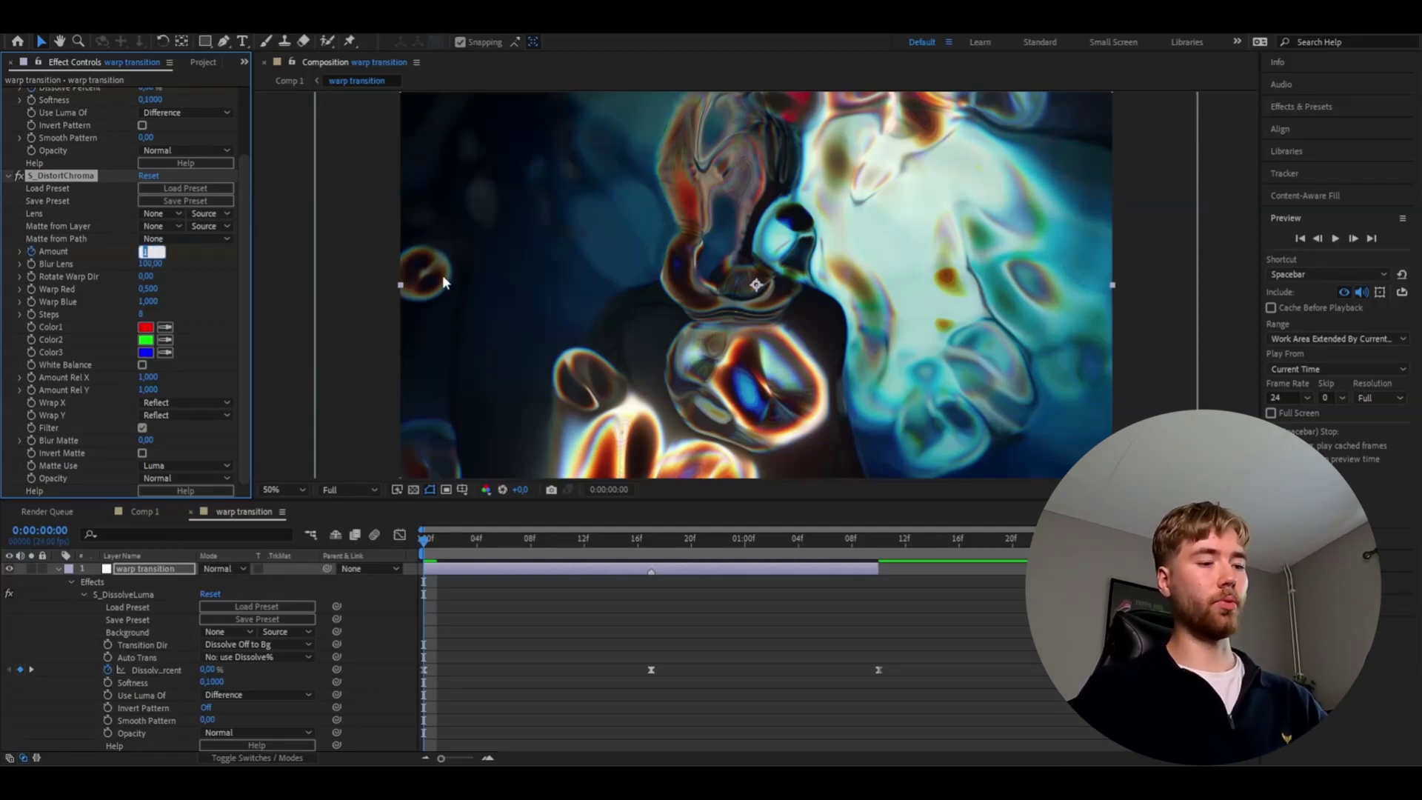
pyautogui.write('0')
pyautogui.press('Return')
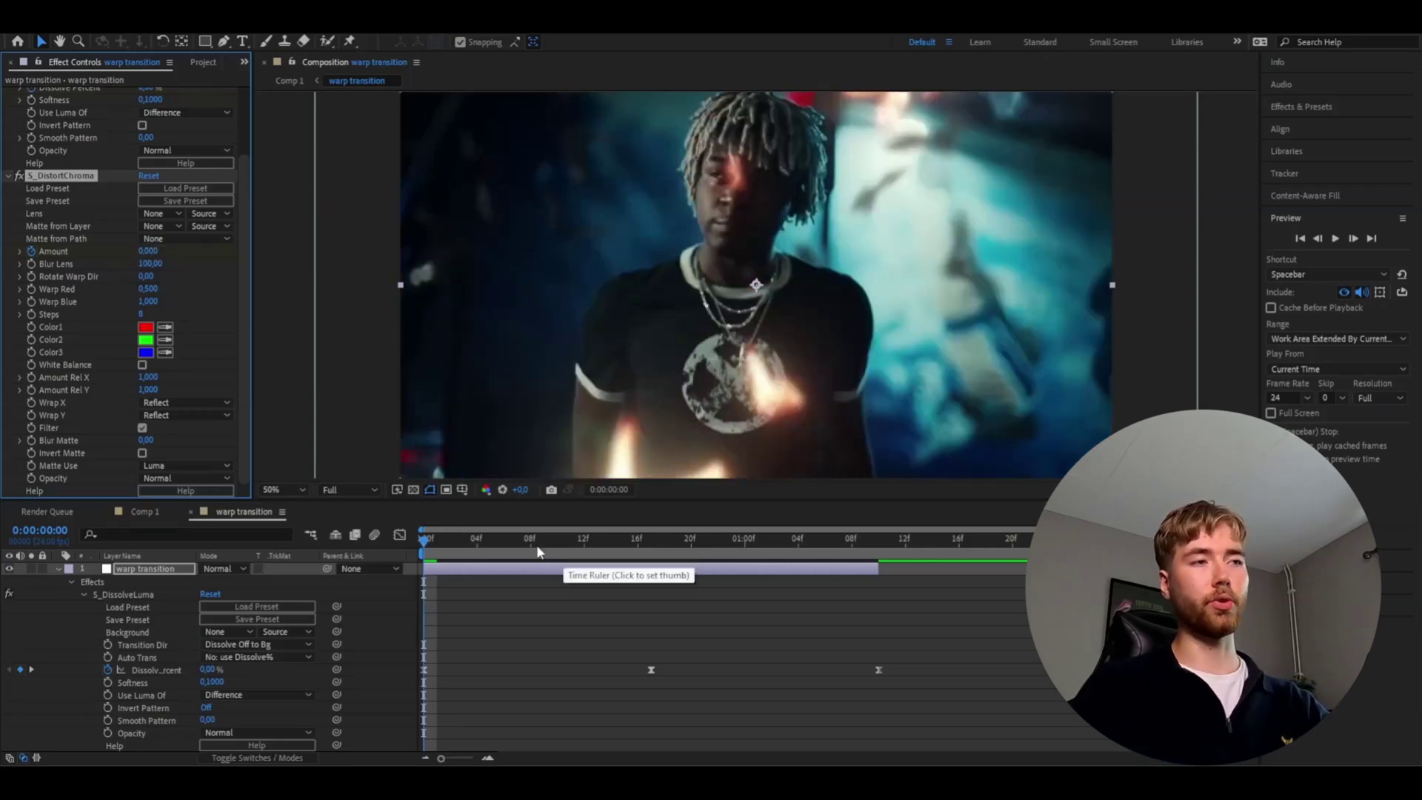
pyautogui.moveTo(536, 544); pyautogui.dragTo(653, 539)
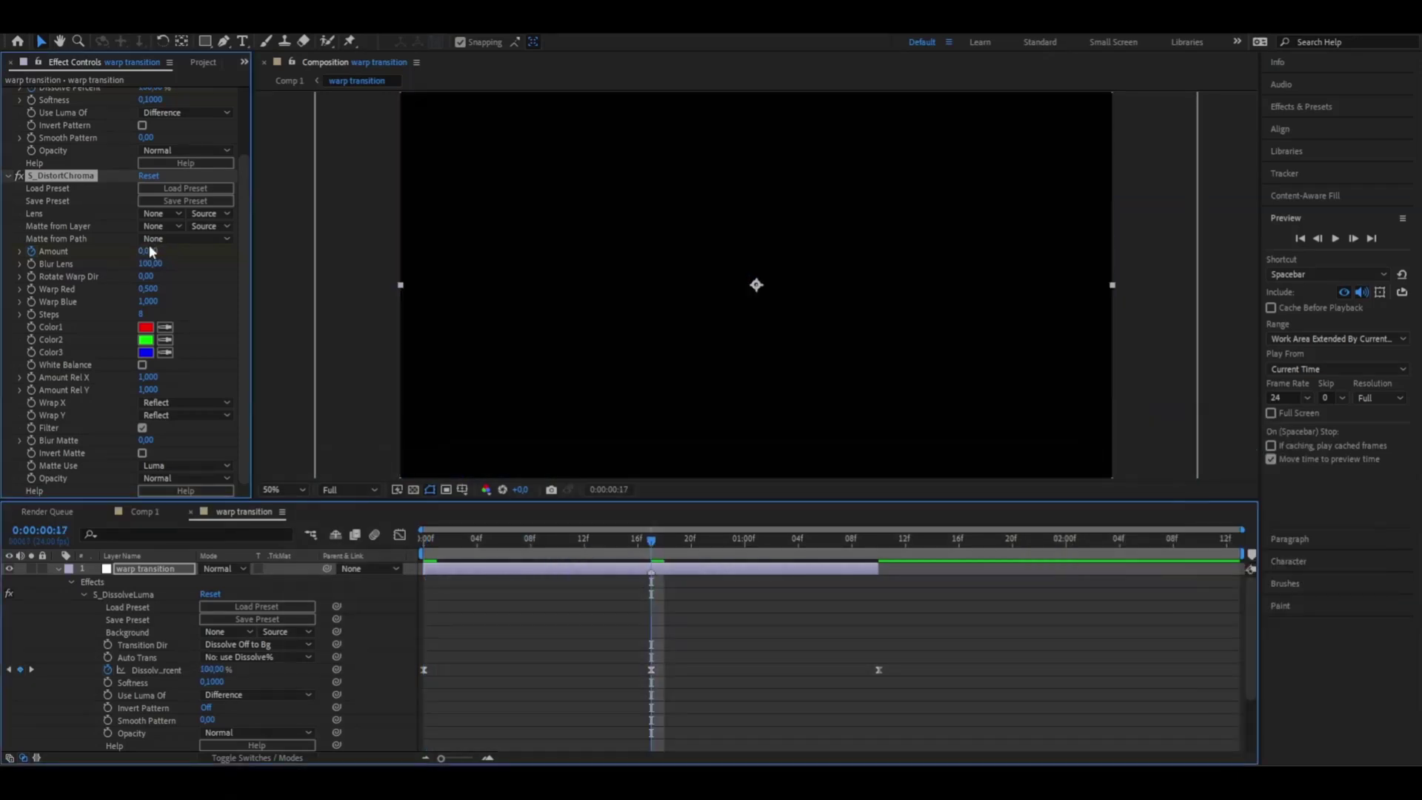
pyautogui.click(148, 244)
pyautogui.hotkey('ctrl', 'z')
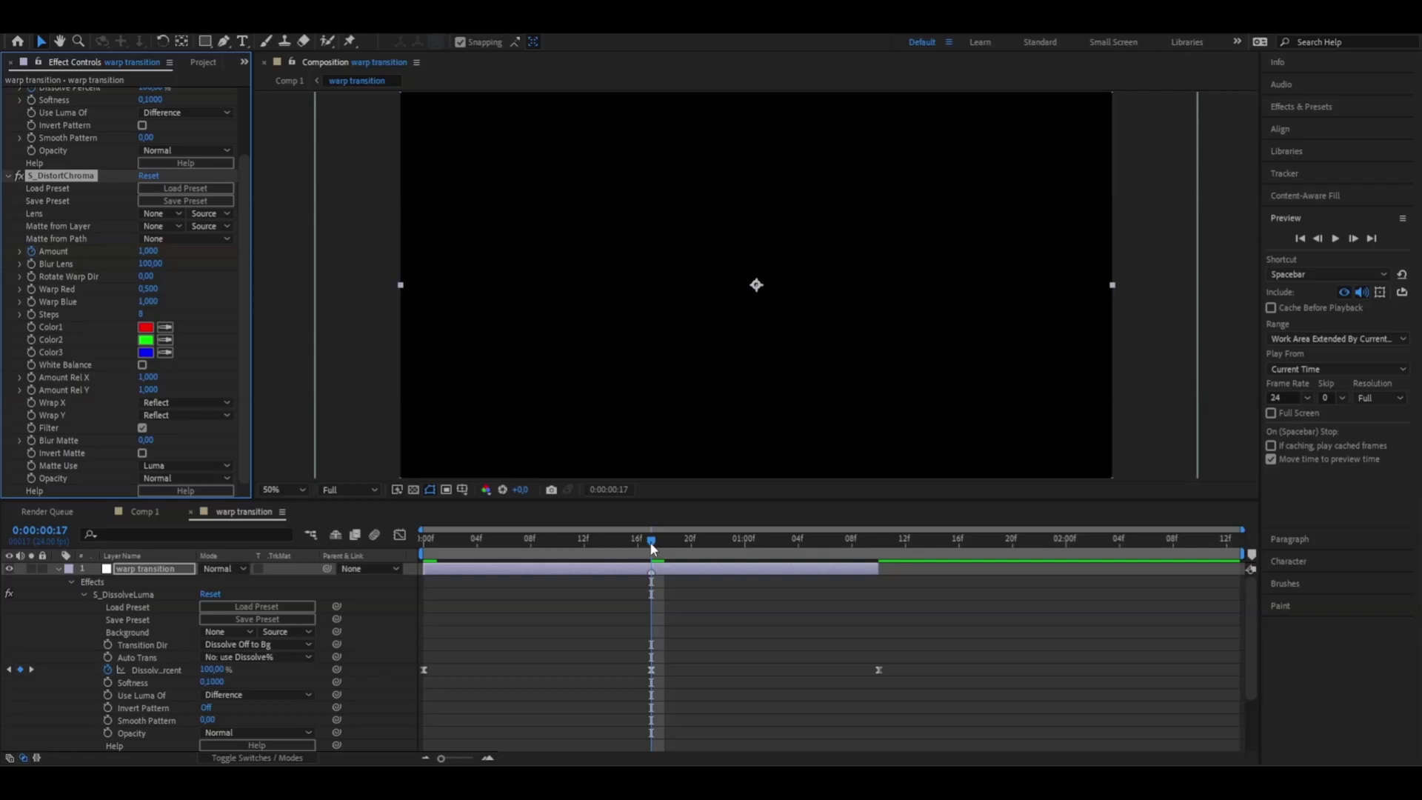
# - Set Amount back to 0 at 1:10 and preview from the start
pyautogui.moveTo(651, 567); pyautogui.dragTo(878, 565)
pyautogui.click(150, 251)
pyautogui.press('Return')
pyautogui.click(423, 539)
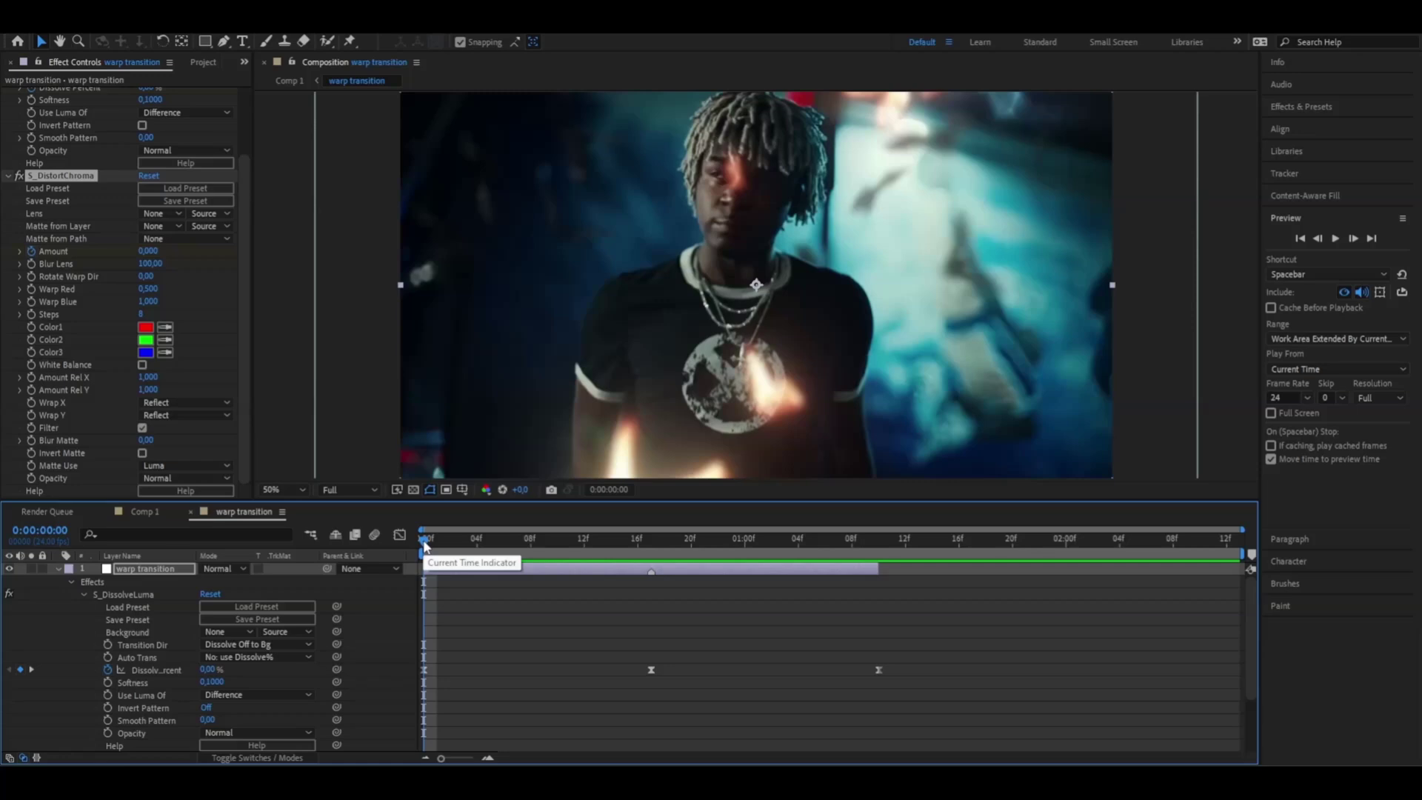
pyautogui.press('space')
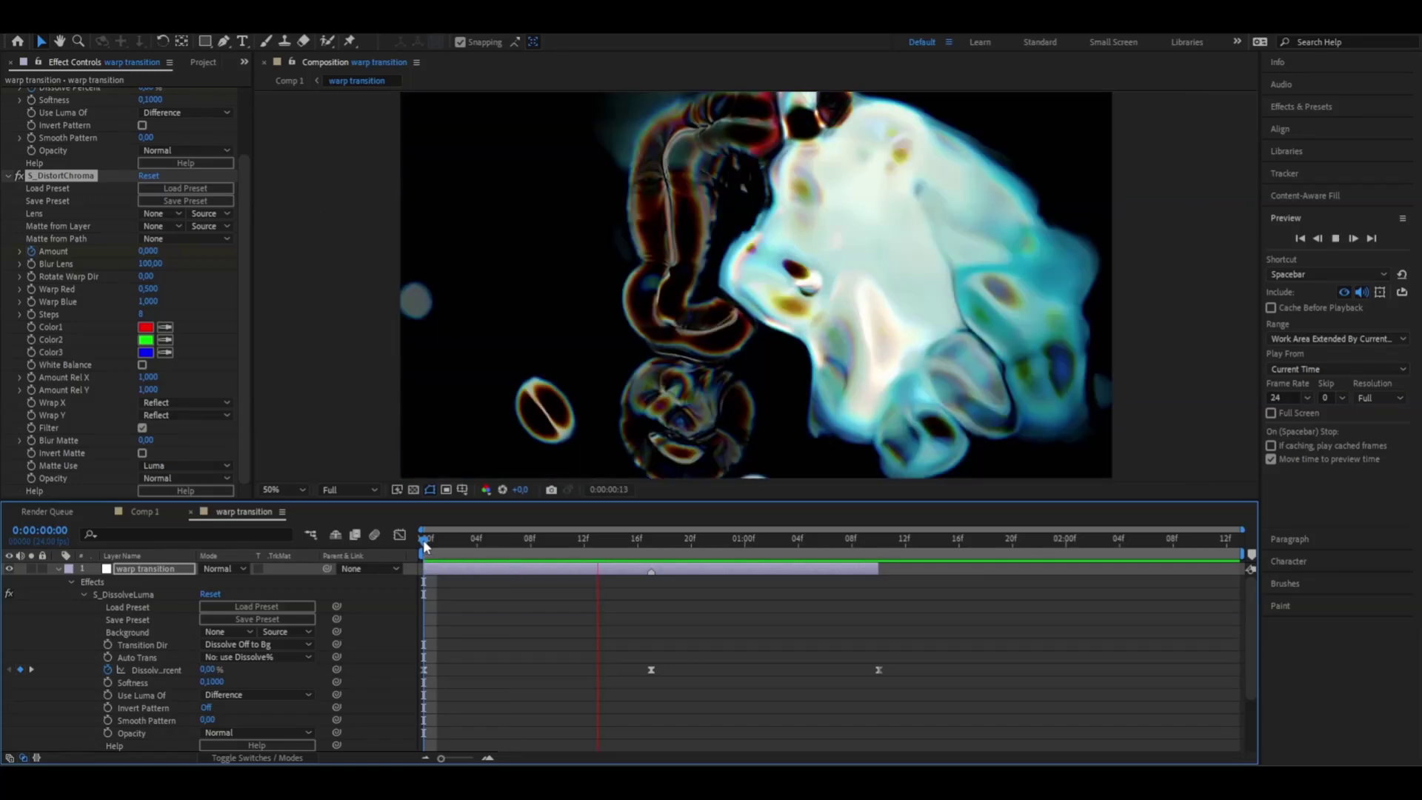
pyautogui.press('space')
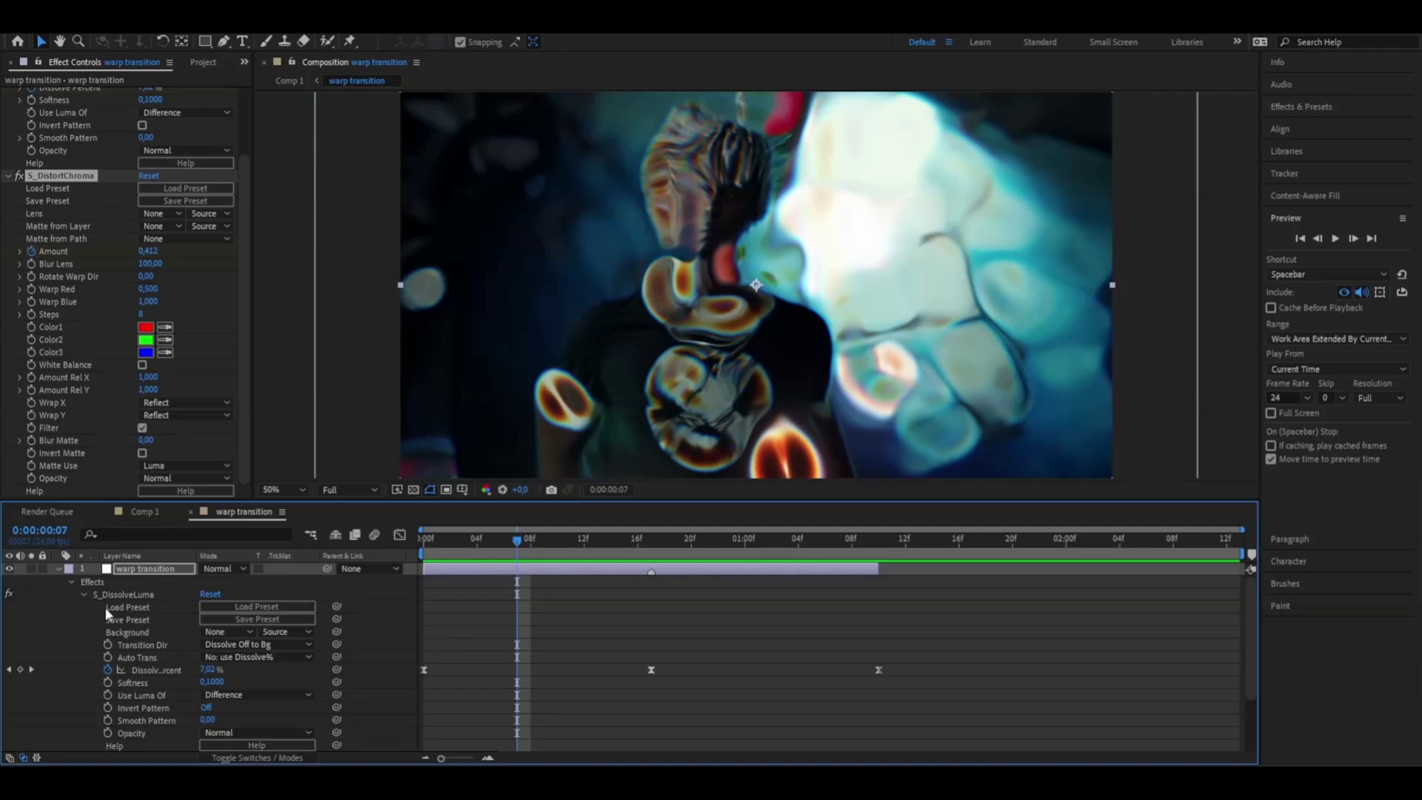
# - Apply Easy Ease to the three S_DistortChroma Amount keyframes and show their value curve
pyautogui.click(83, 595)
pyautogui.click(83, 607)
pyautogui.scroll(-2, 376, 664)
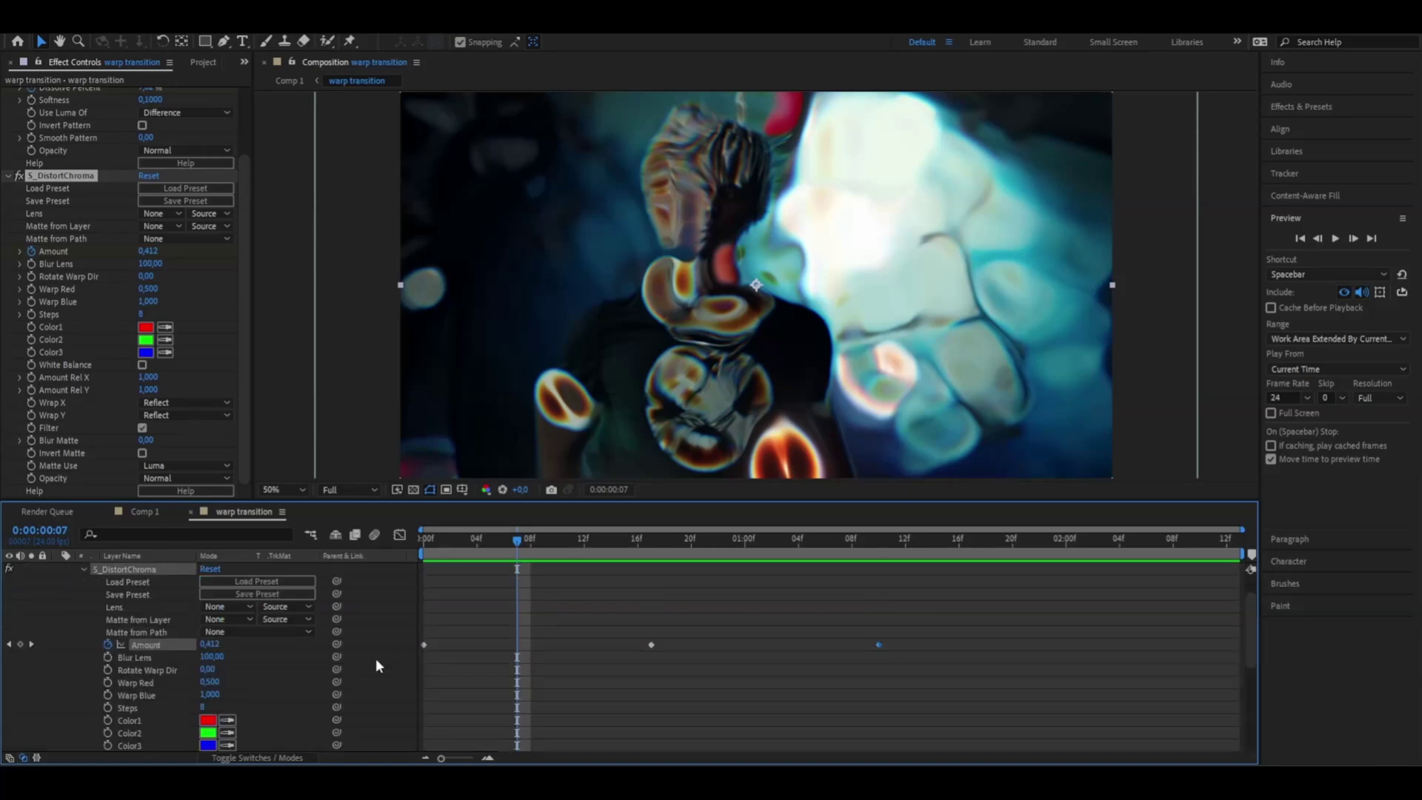
pyautogui.moveTo(927, 639); pyautogui.dragTo(424, 654)
pyautogui.press('F9')
pyautogui.click(424, 645)
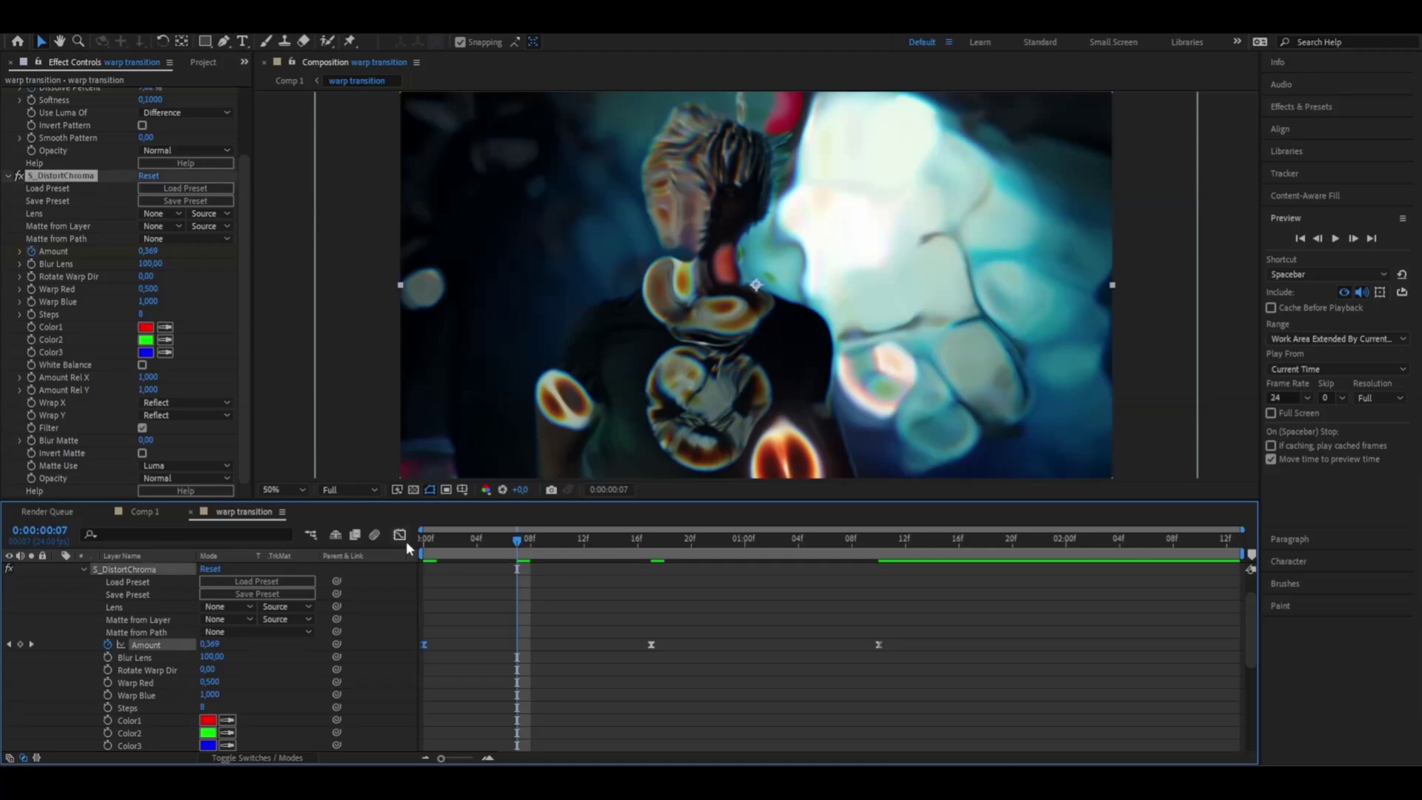
pyautogui.click(404, 539)
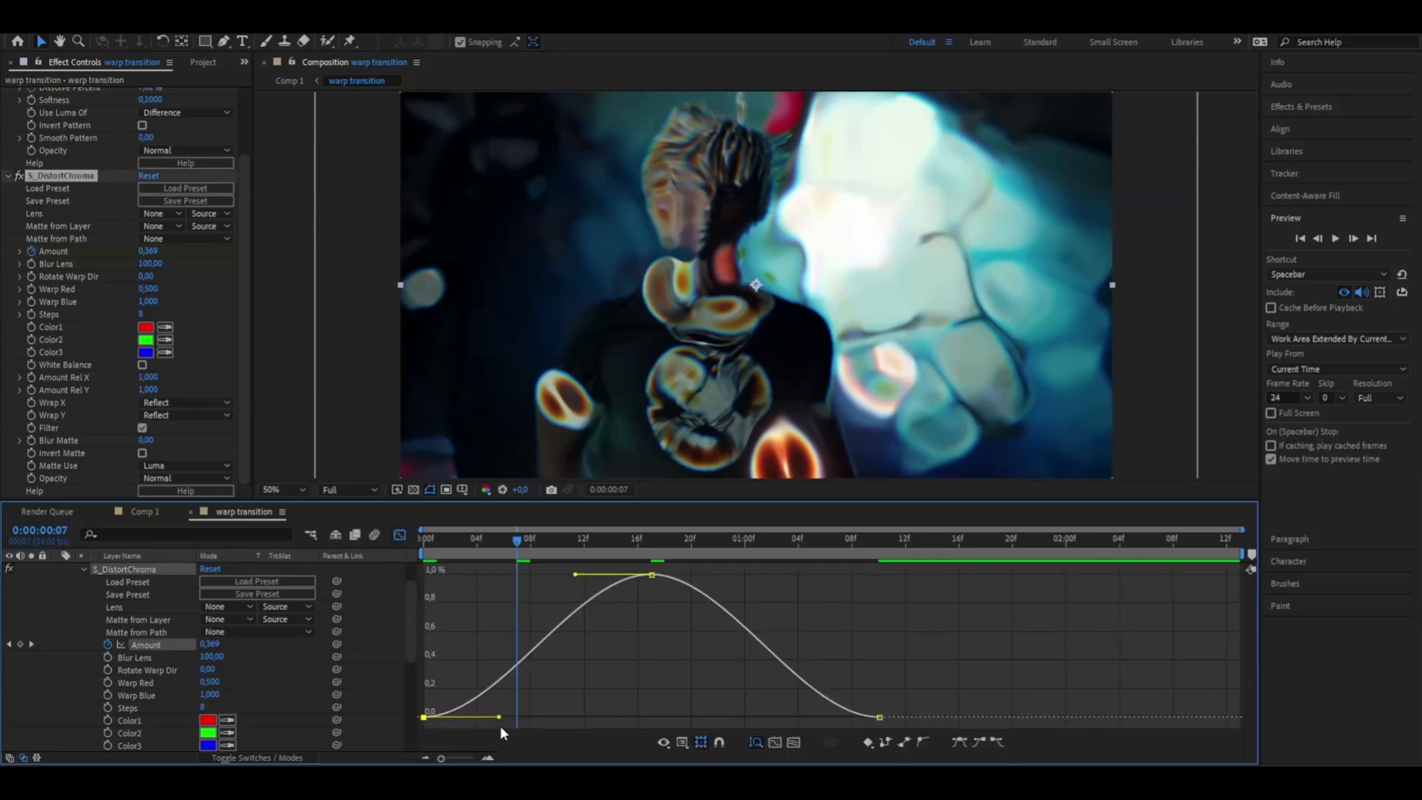
# - Drag the Amount handles for a slow build and sharp peak, then scrub to check
pyautogui.moveTo(499, 717); pyautogui.dragTo(650, 717)
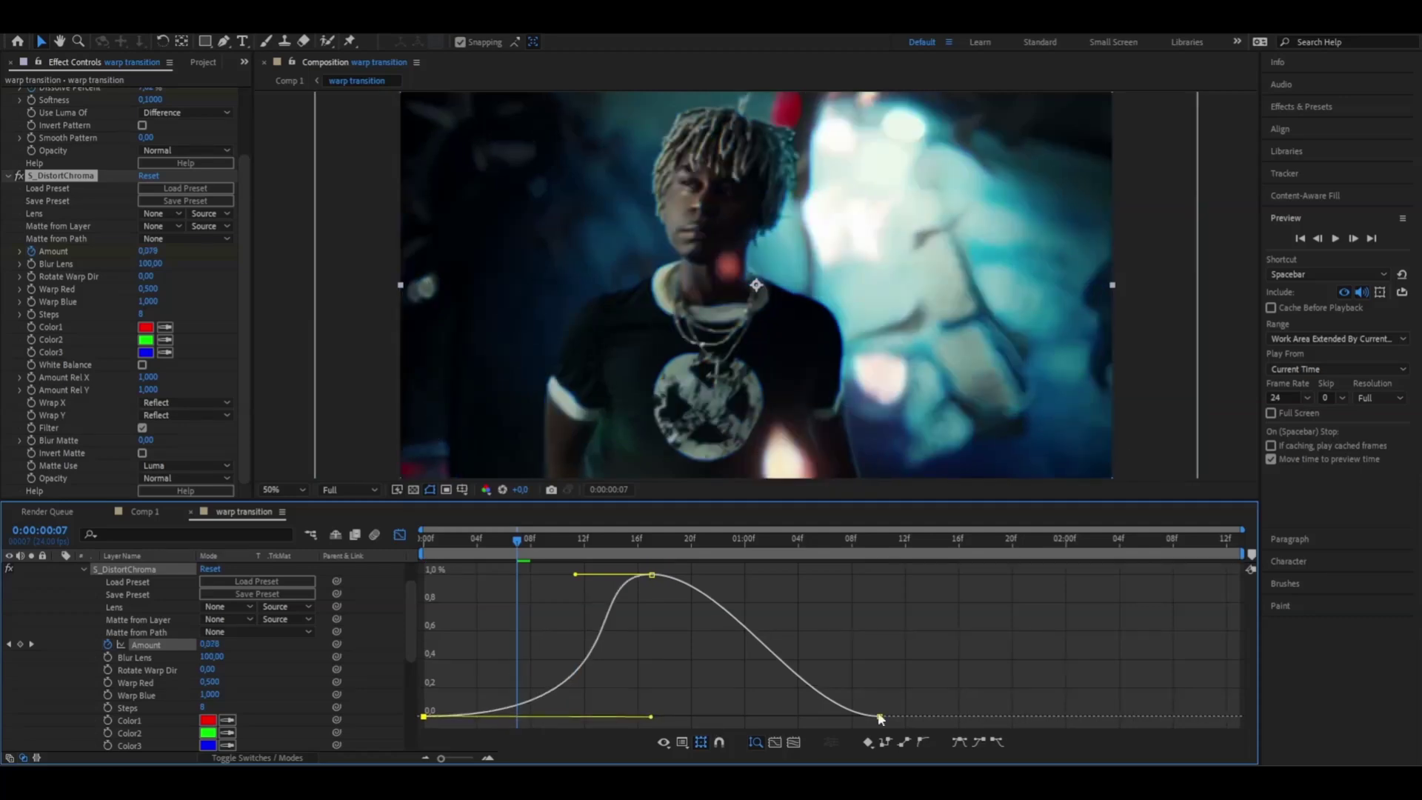
pyautogui.moveTo(879, 716); pyautogui.dragTo(592, 714)
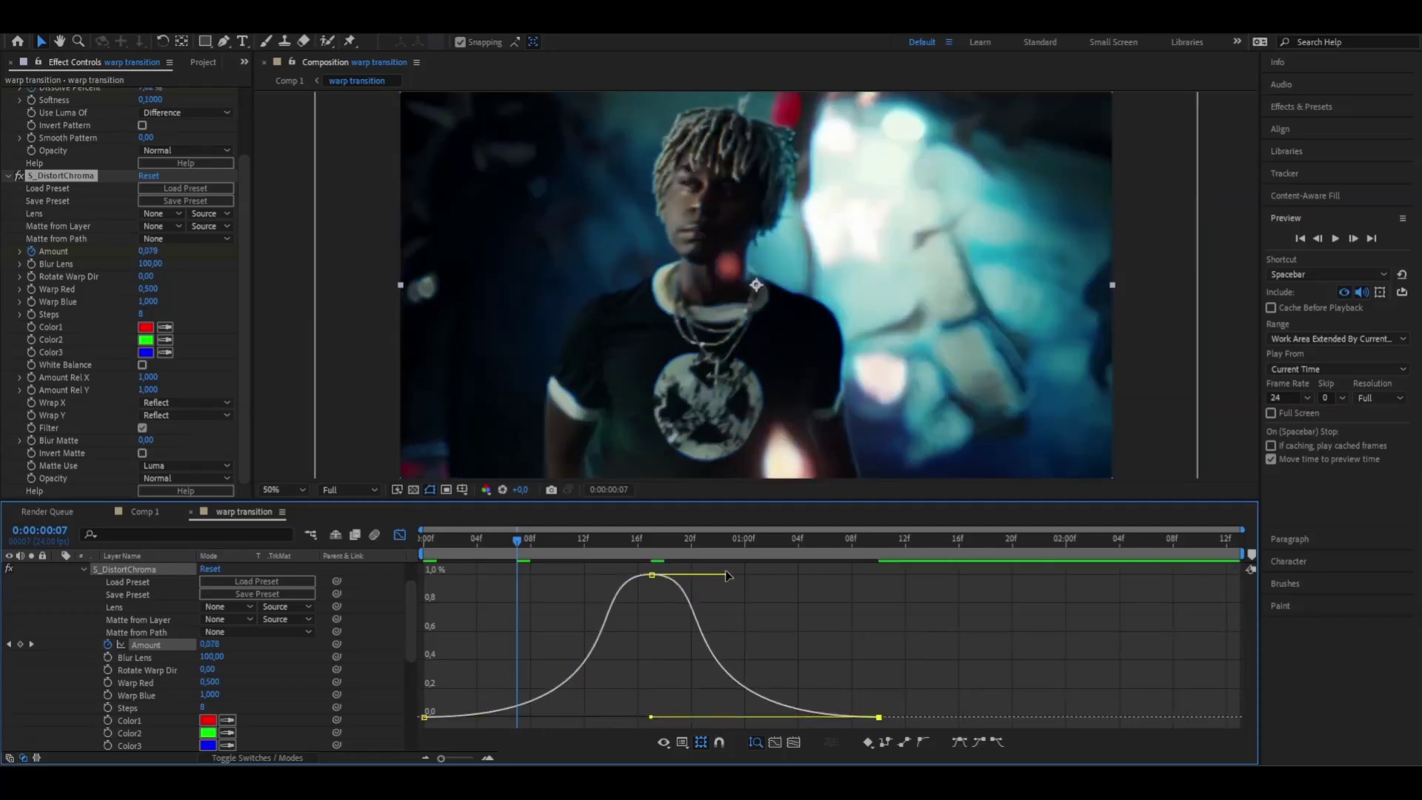
pyautogui.moveTo(725, 575); pyautogui.dragTo(647, 605)
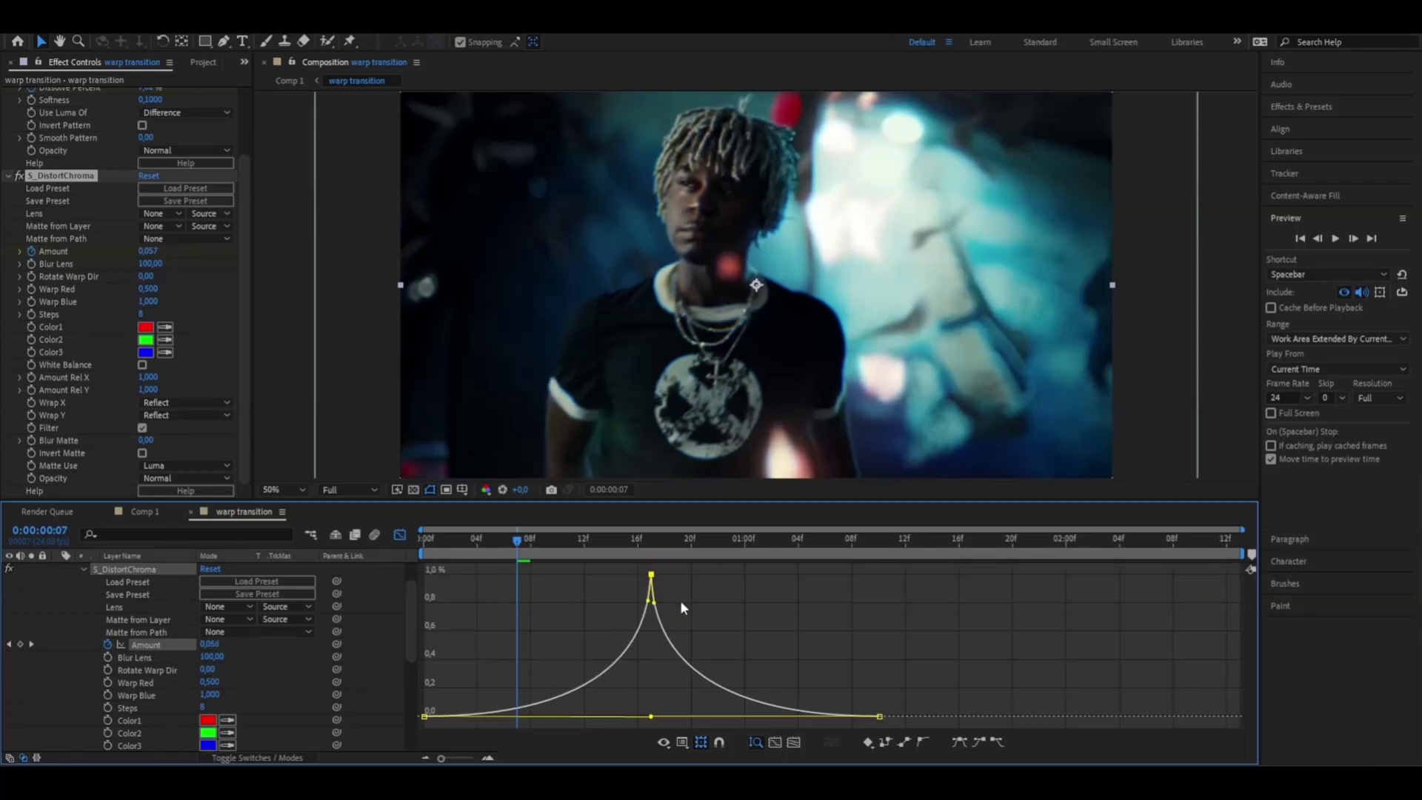
pyautogui.click(477, 552)
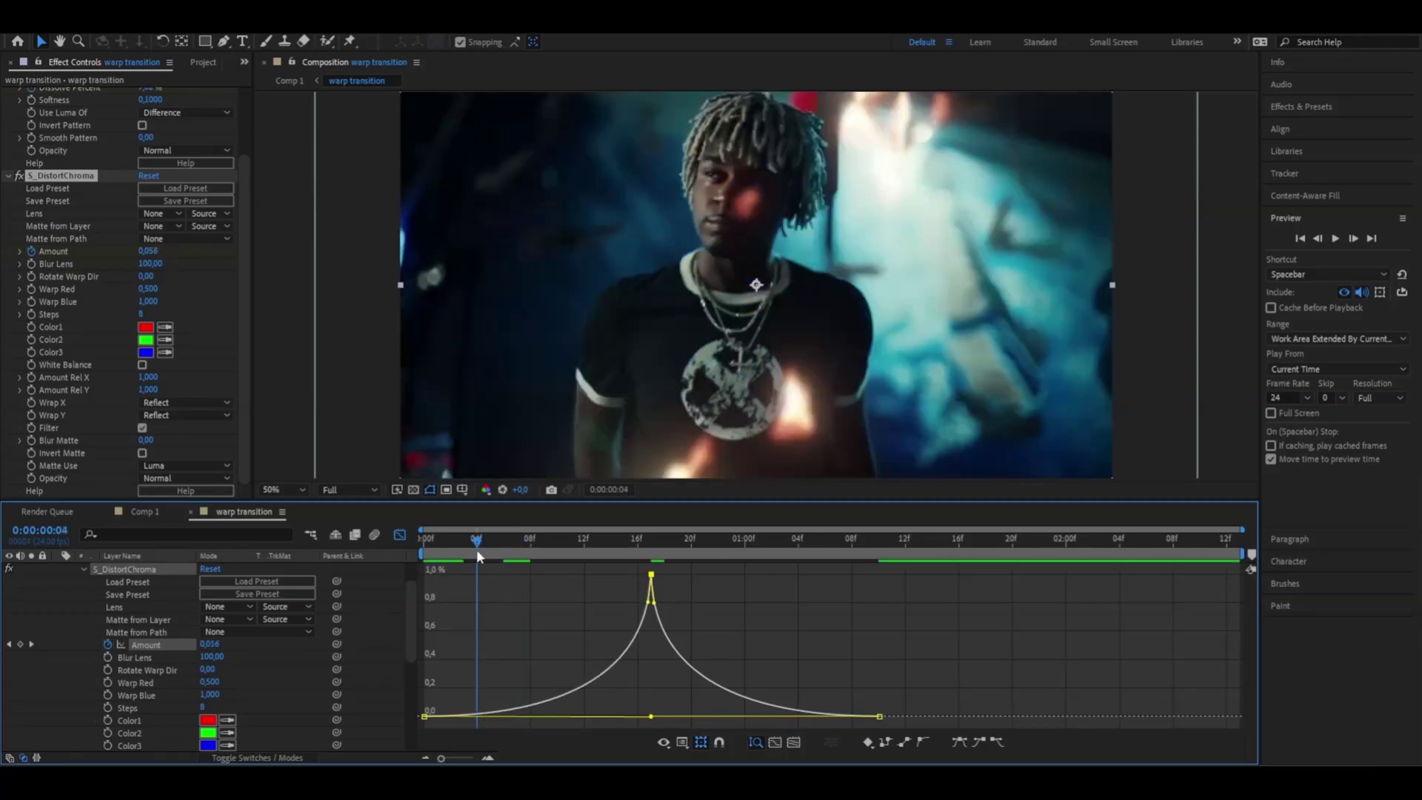
pyautogui.moveTo(476, 553); pyautogui.dragTo(434, 544)
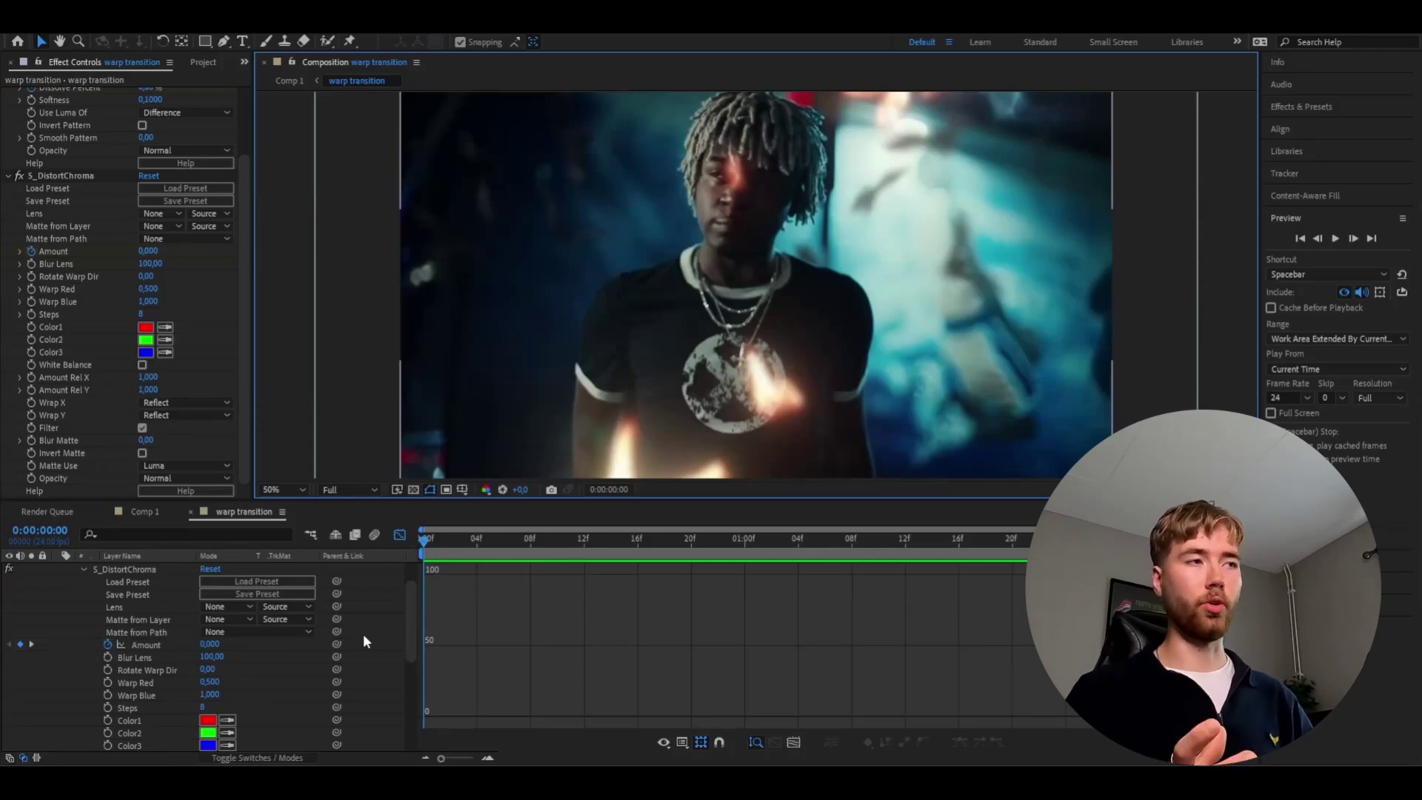
# - Set all four 4-Color Gradient colours to the same light blue
pyautogui.scroll(3, 144, 665)
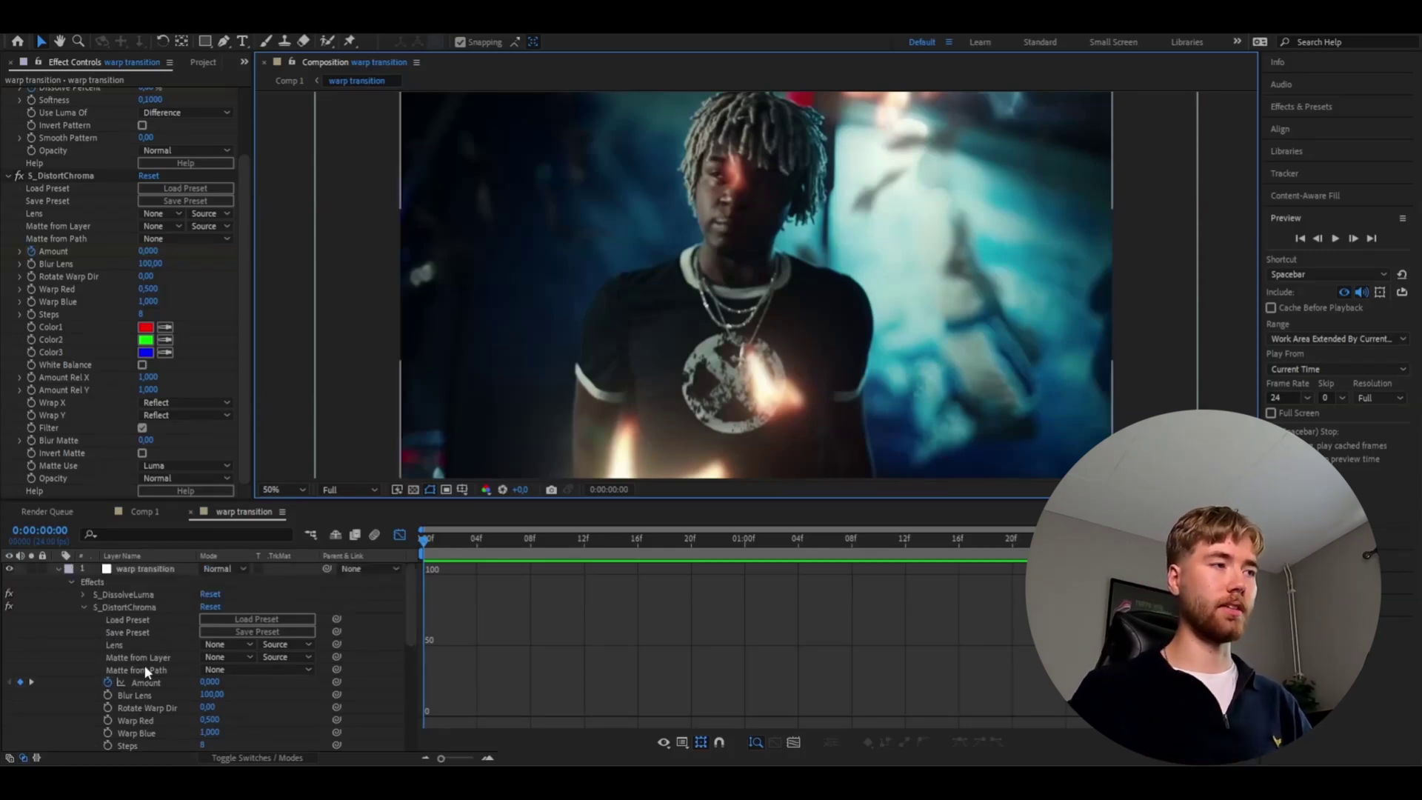
pyautogui.click(132, 570)
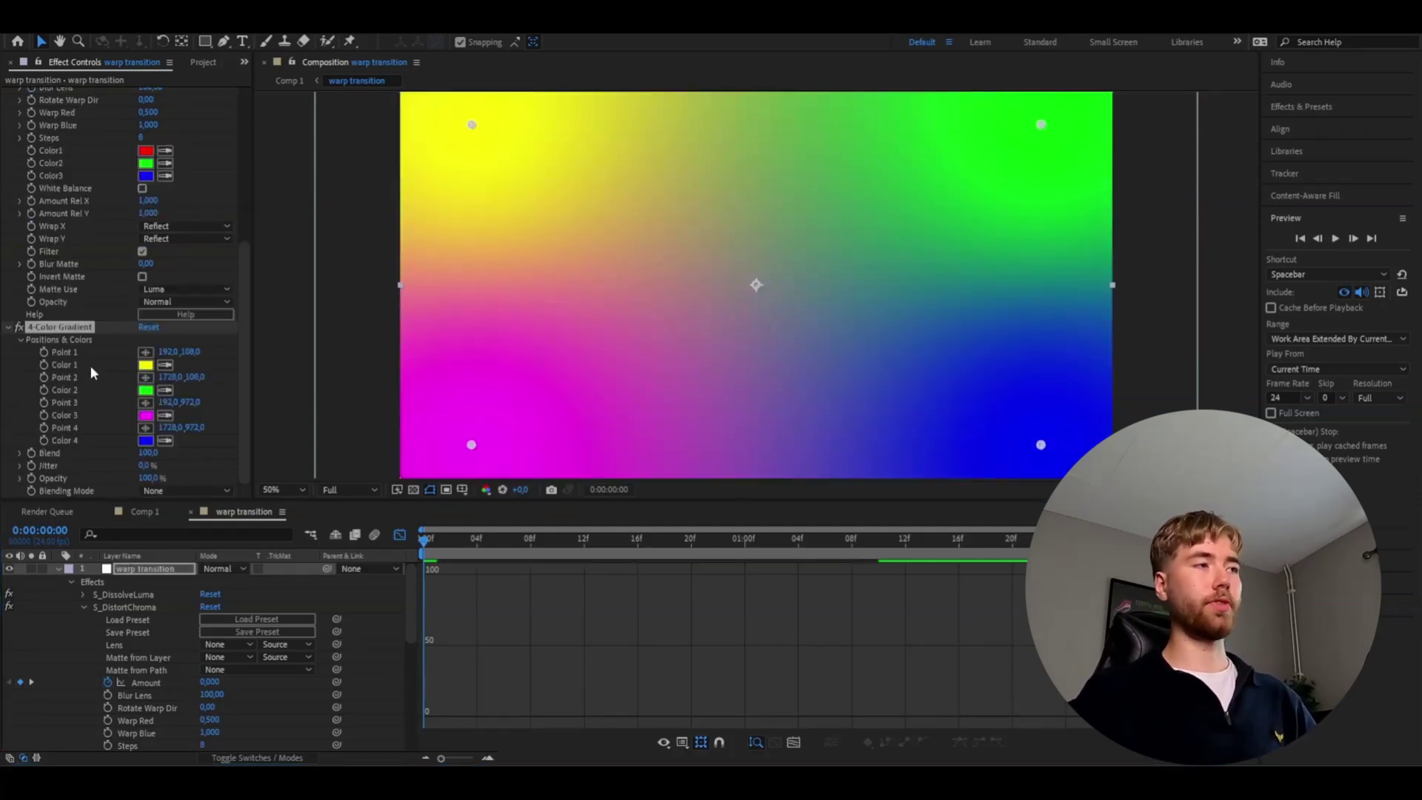
pyautogui.click(147, 365)
pyautogui.click(217, 191)
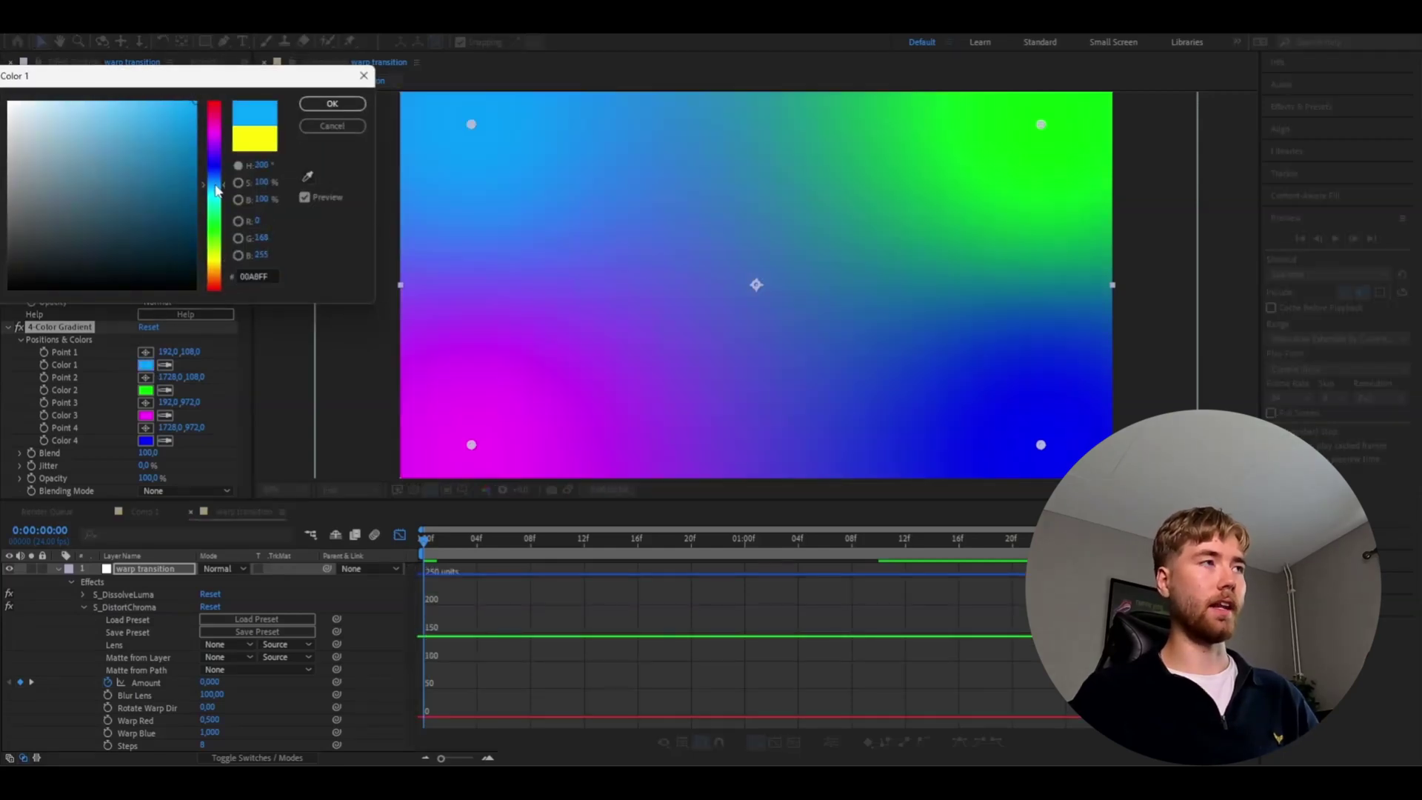
pyautogui.click(326, 105)
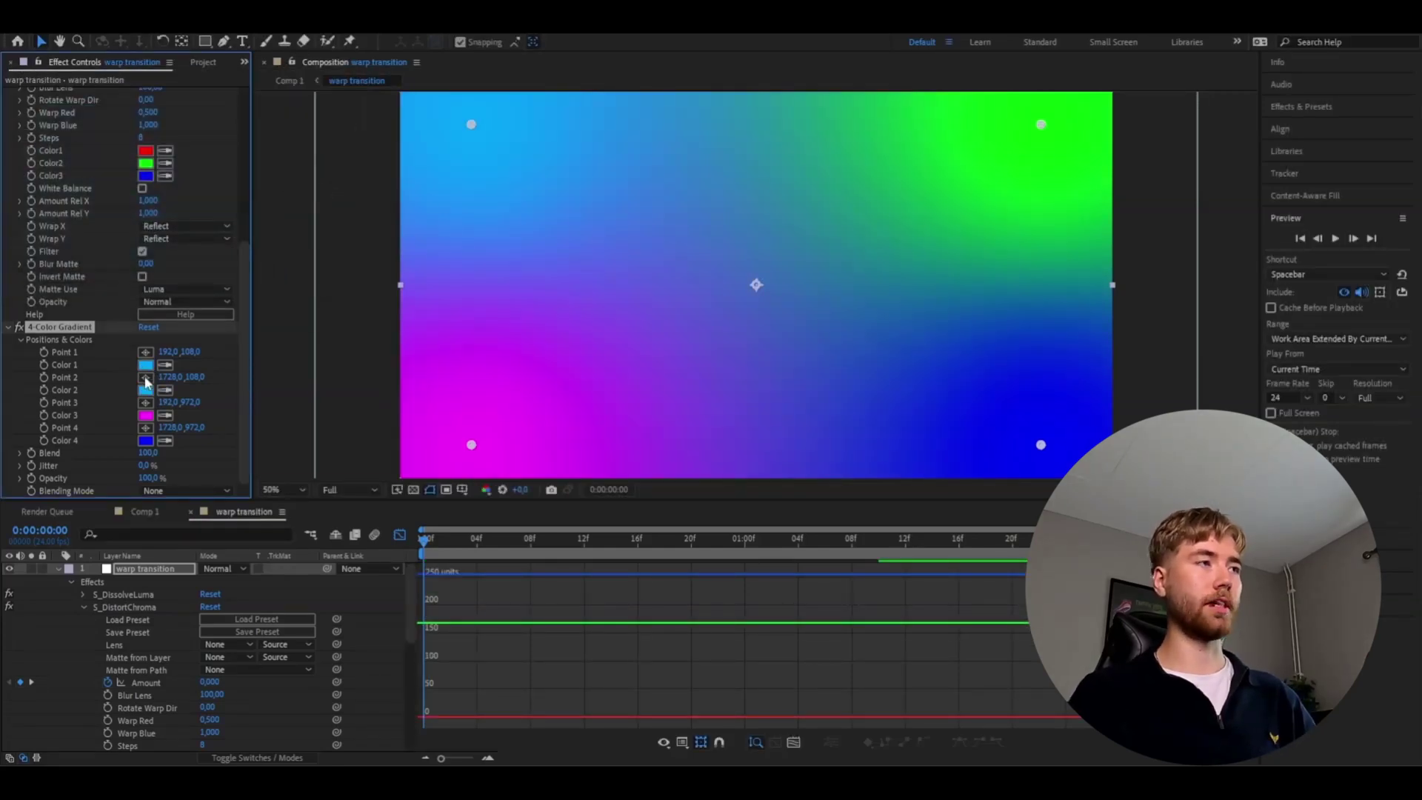
pyautogui.click(164, 415)
pyautogui.click(145, 389)
pyautogui.click(165, 440)
pyautogui.click(146, 415)
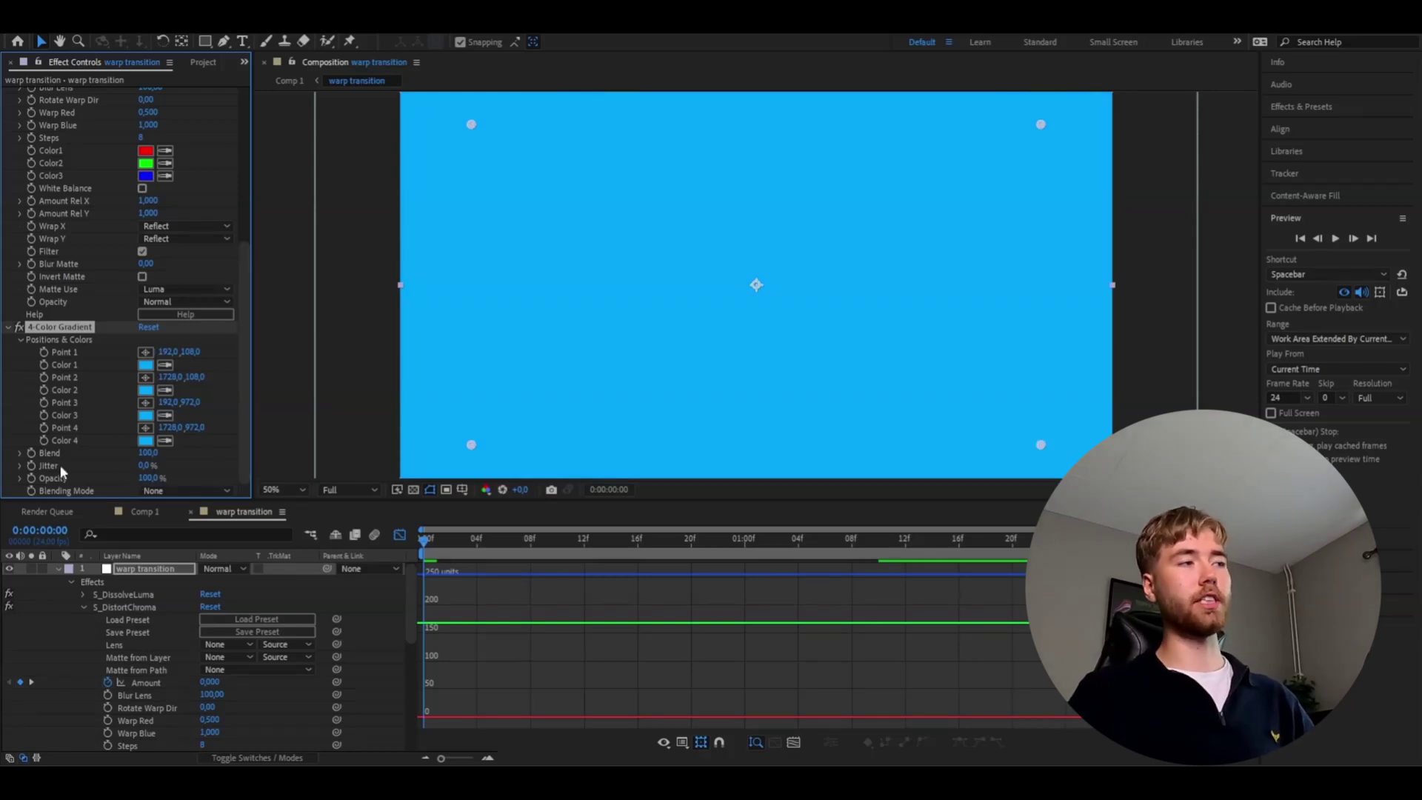
# - Set the gradient's Blending Mode to Hue and Opacity to 75%
pyautogui.click(157, 491)
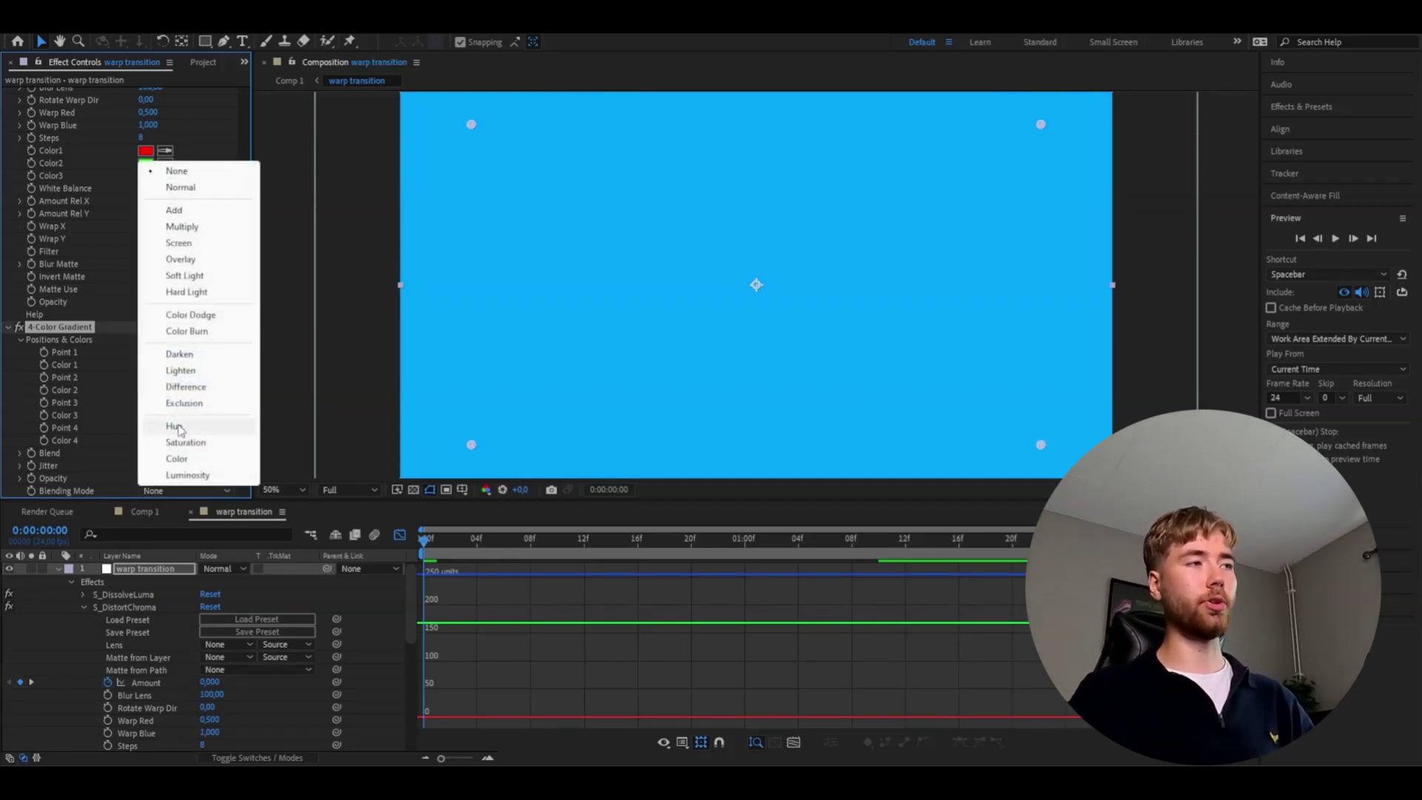
pyautogui.click(177, 427)
pyautogui.click(149, 478)
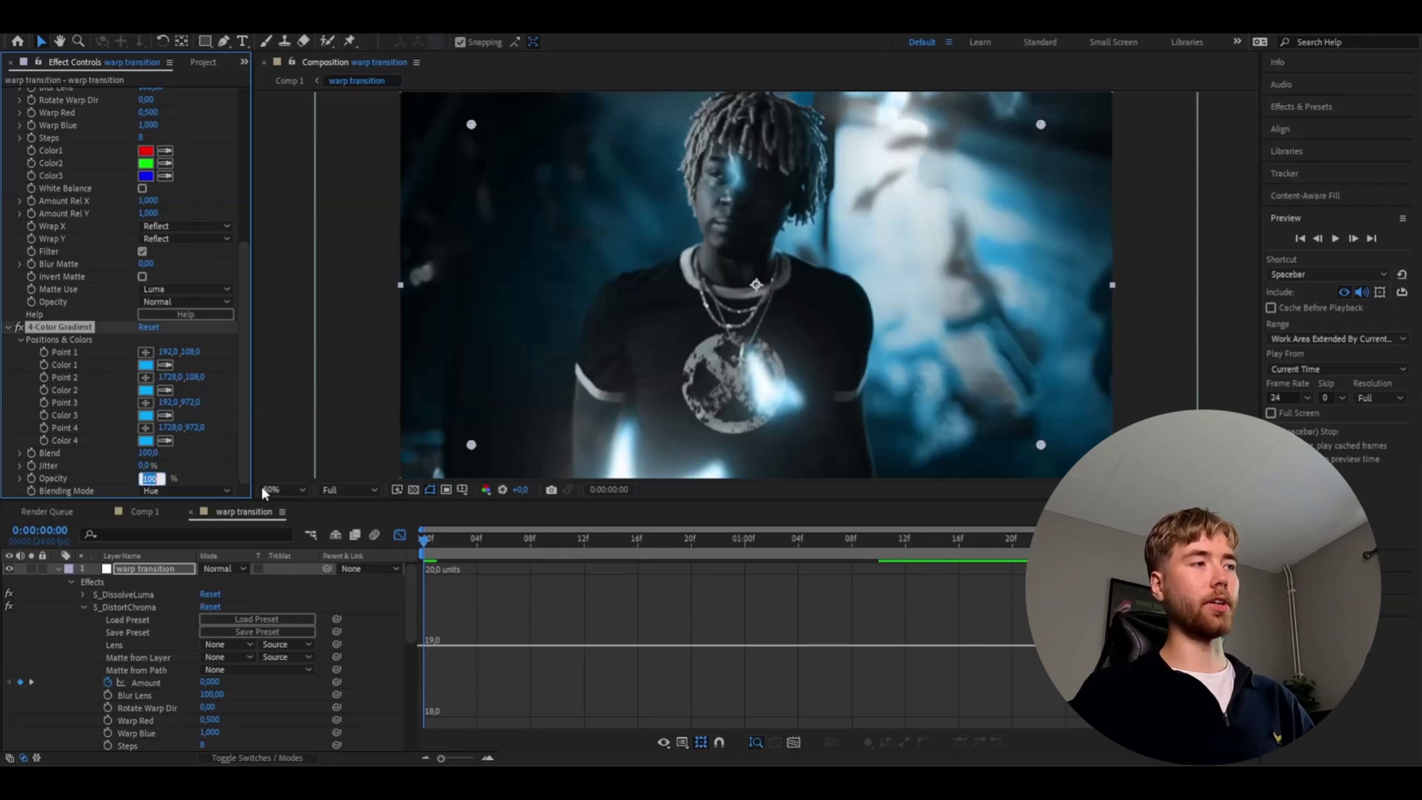
pyautogui.write('75')
pyautogui.click(399, 535)
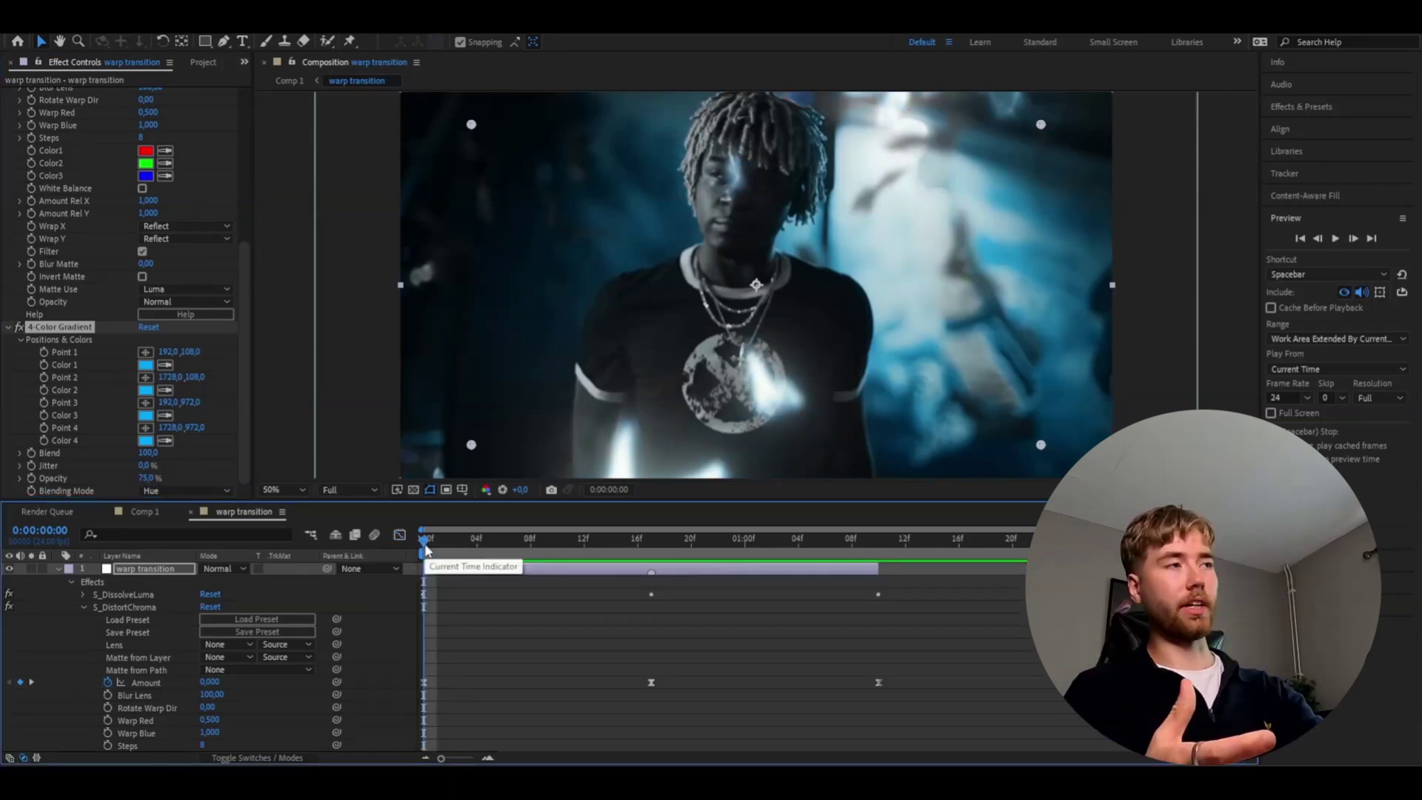
# - Preview the transition, then set the Deep Glow Radius to 750
pyautogui.press('space')
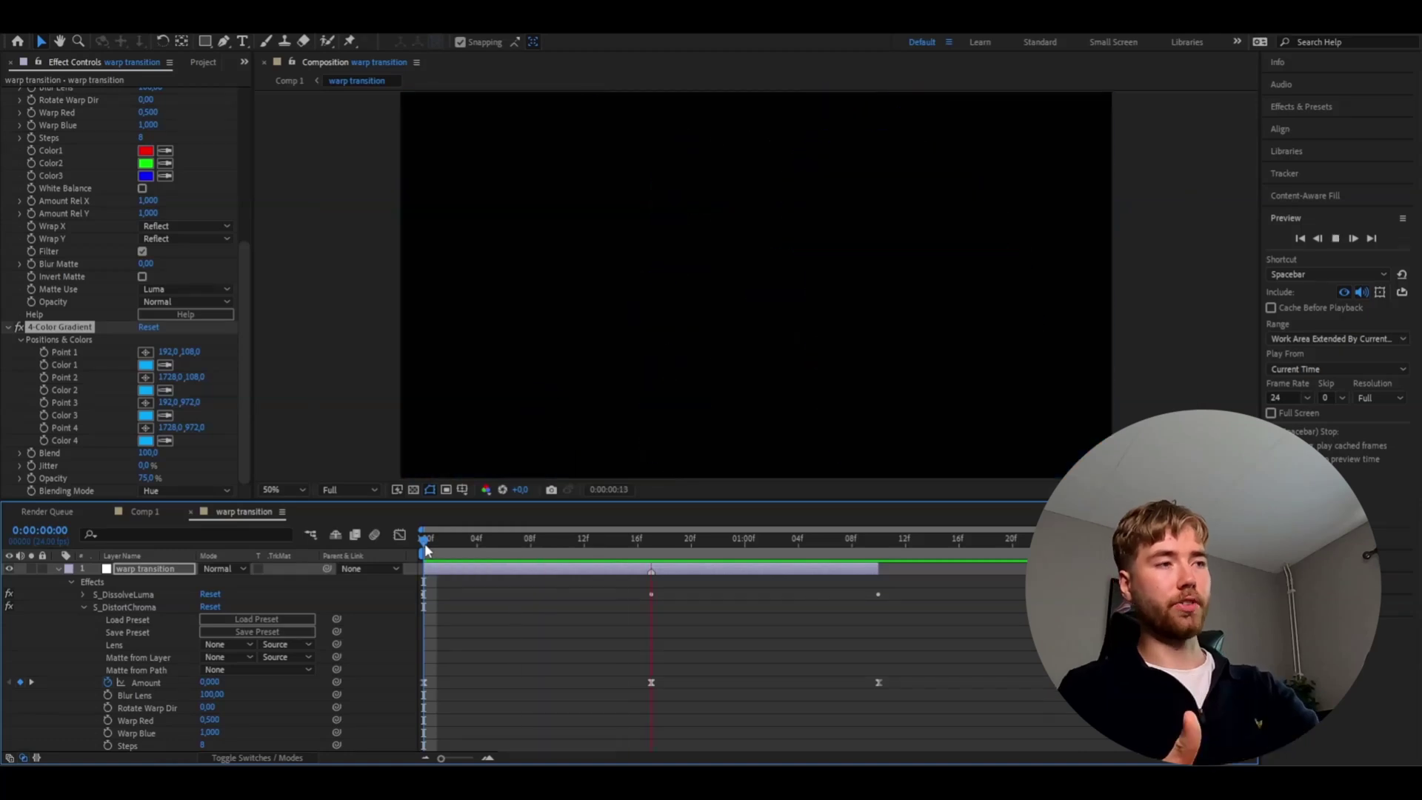
pyautogui.press('space')
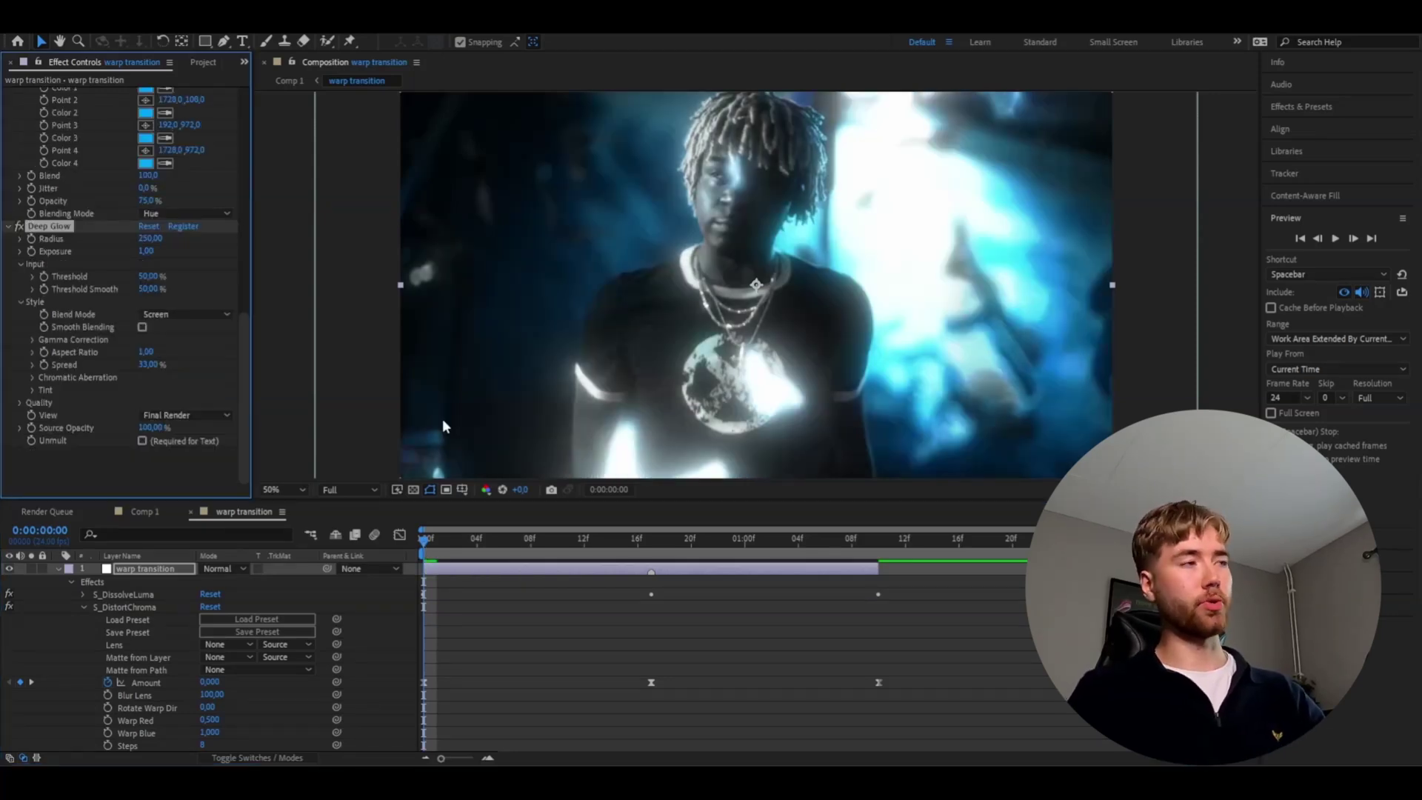
pyautogui.click(149, 238)
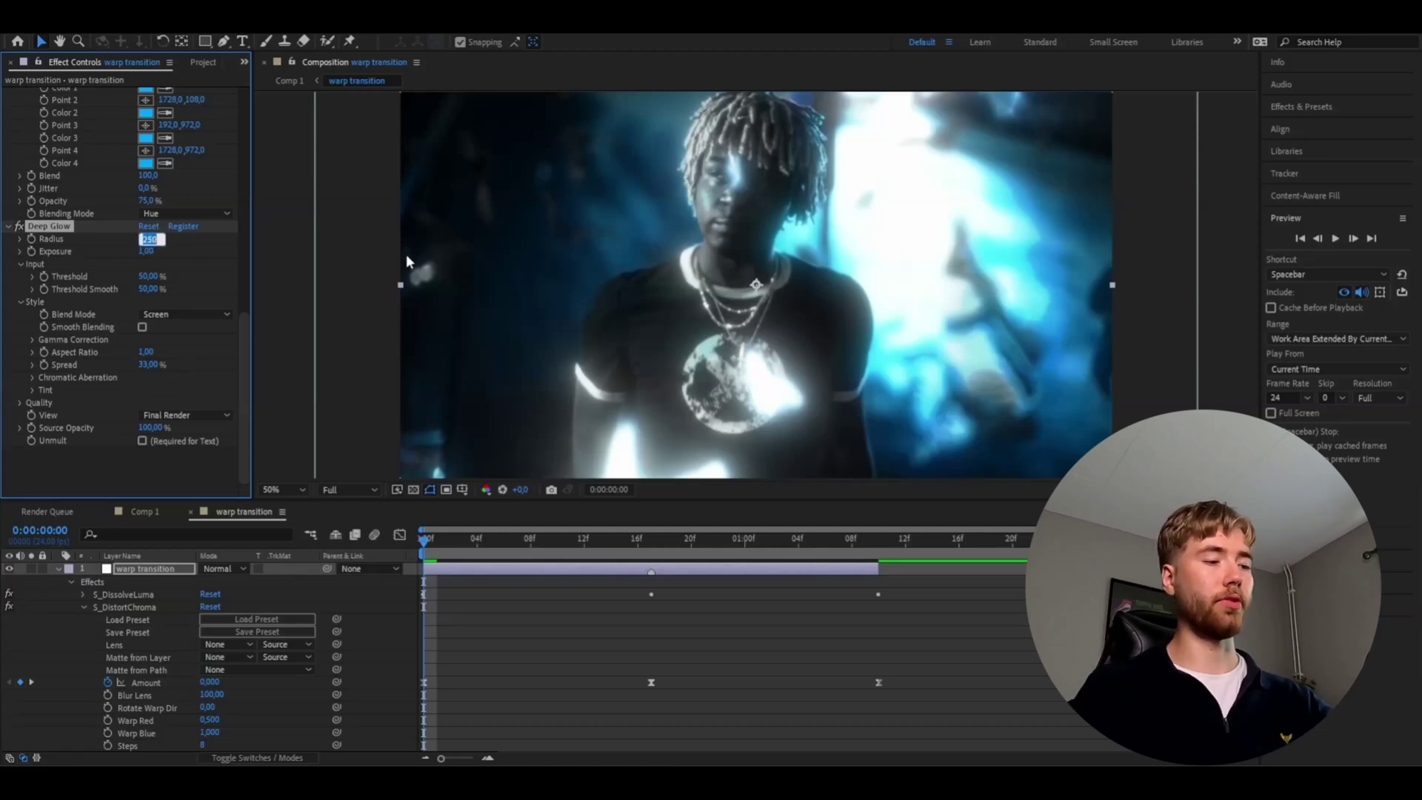
pyautogui.write('750')
pyautogui.press('Return')
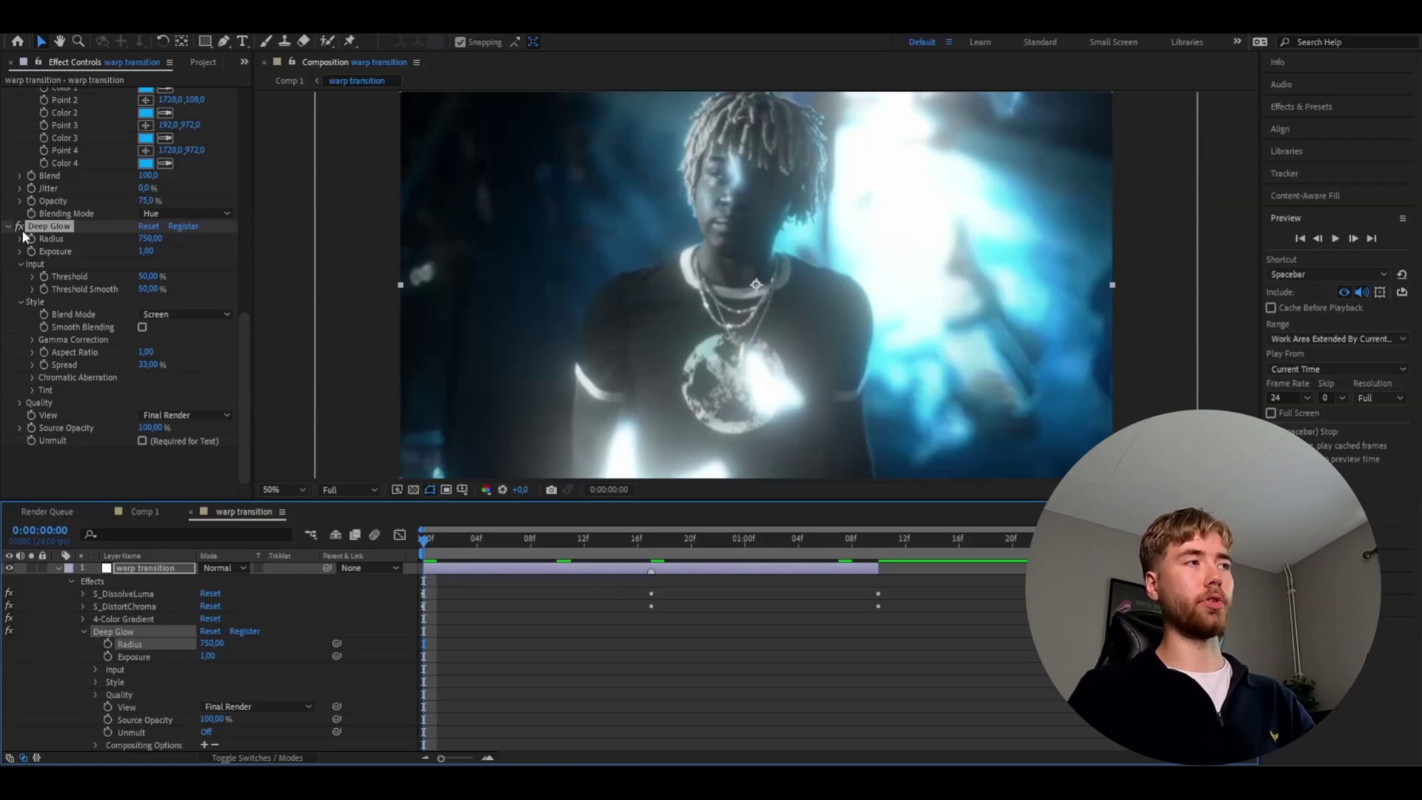
# - Keyframe Deep Glow Exposure at 0 on the start, 3 at frame 17, and 0 at 1:10
pyautogui.click(32, 251)
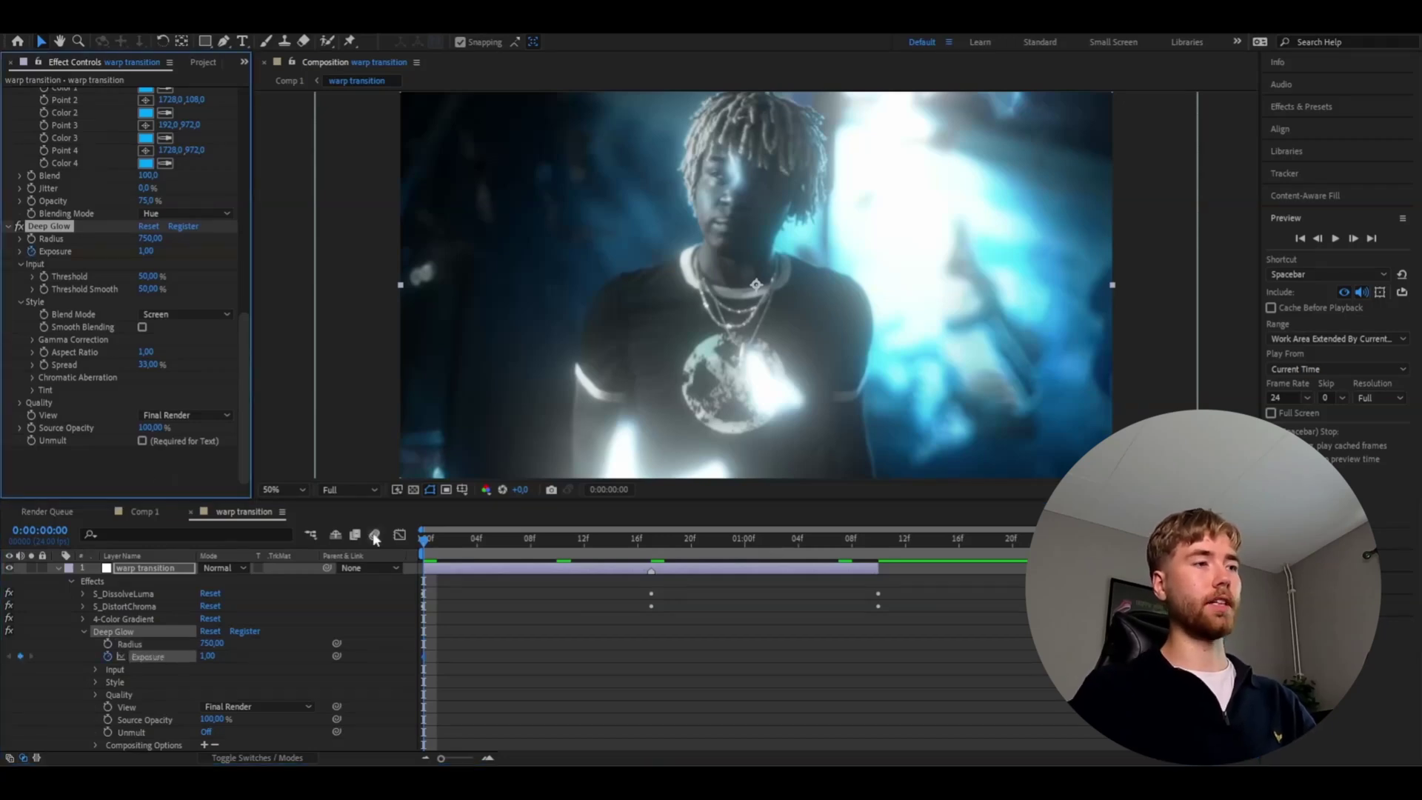
pyautogui.click(146, 251)
pyautogui.write('0')
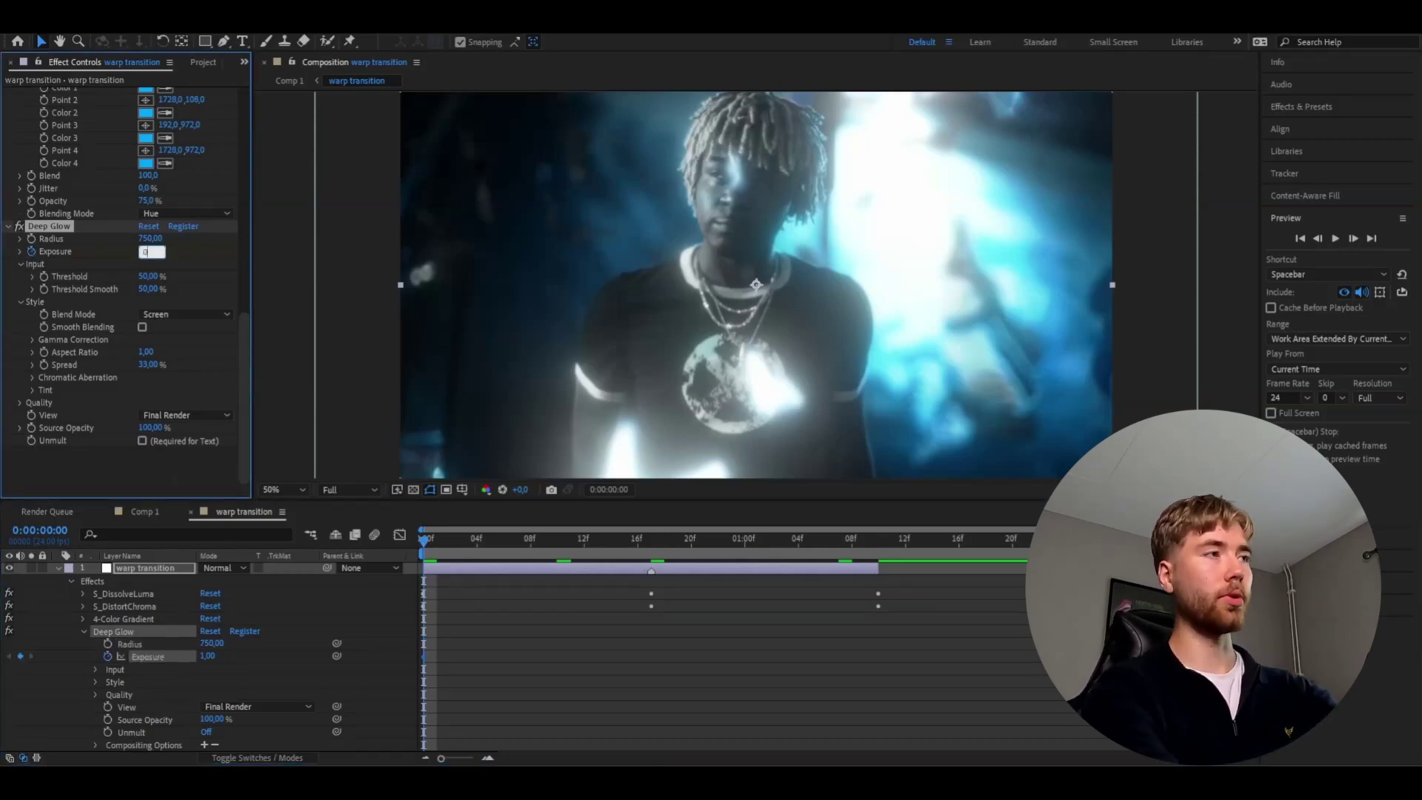
pyautogui.press('Return')
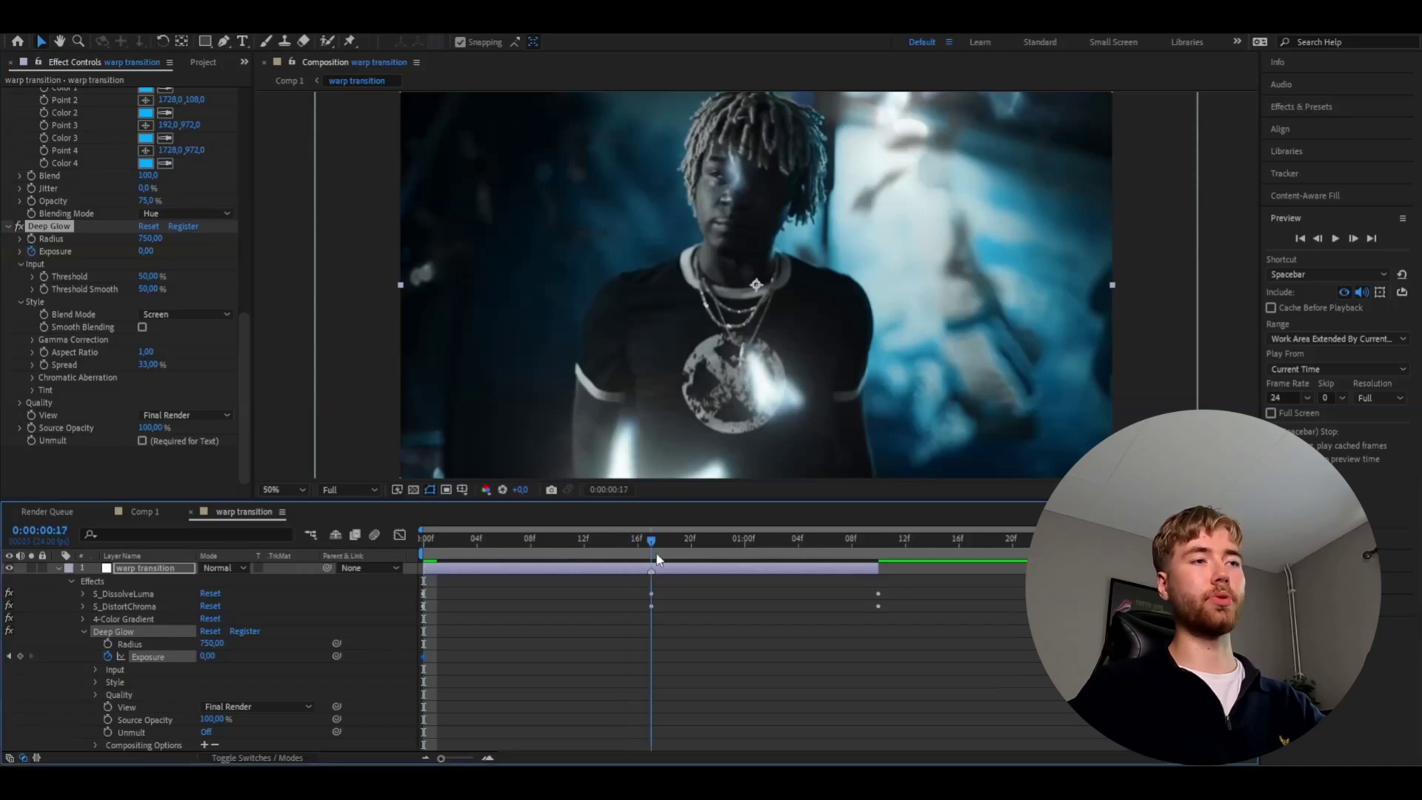
pyautogui.press('k')
pyautogui.click(146, 251)
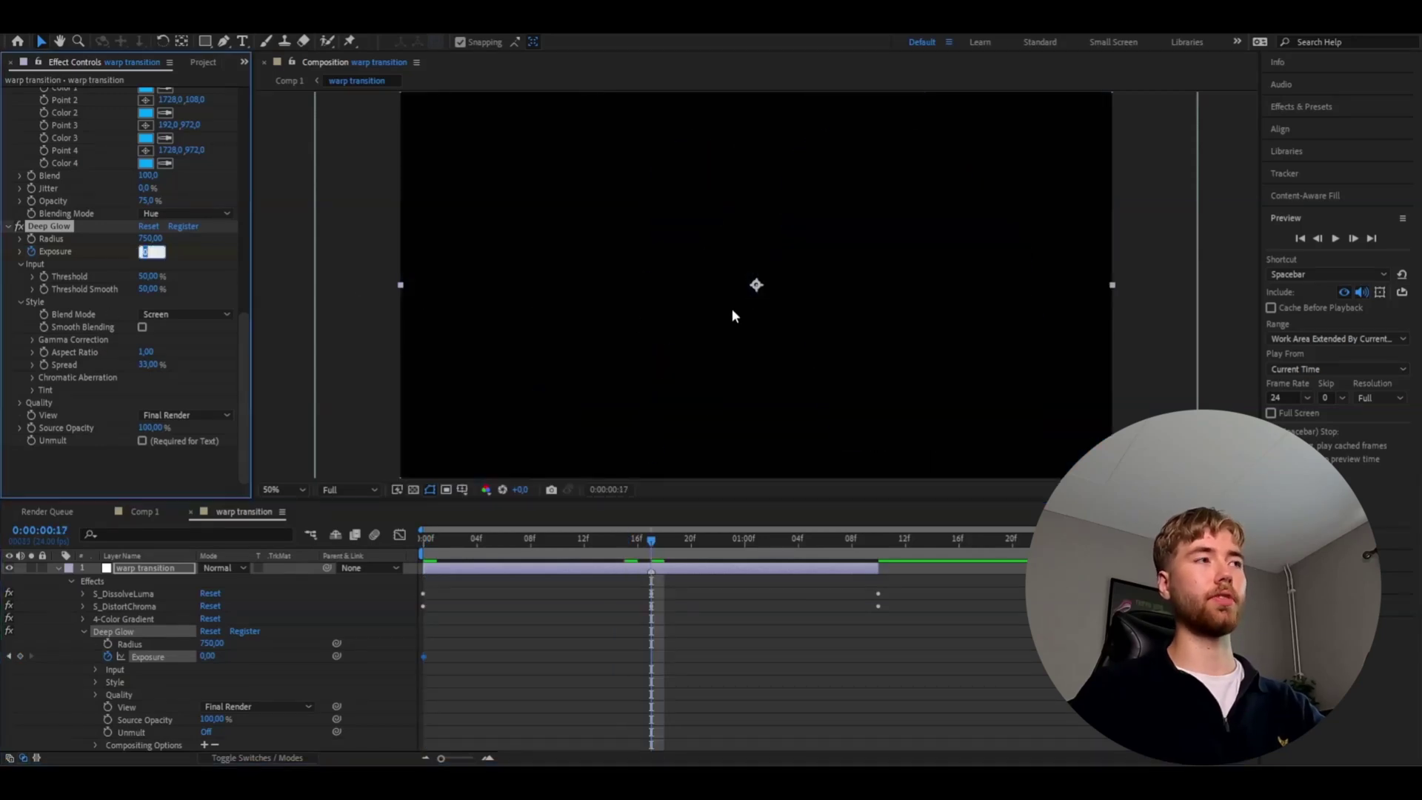
pyautogui.write('3')
pyautogui.press('Return')
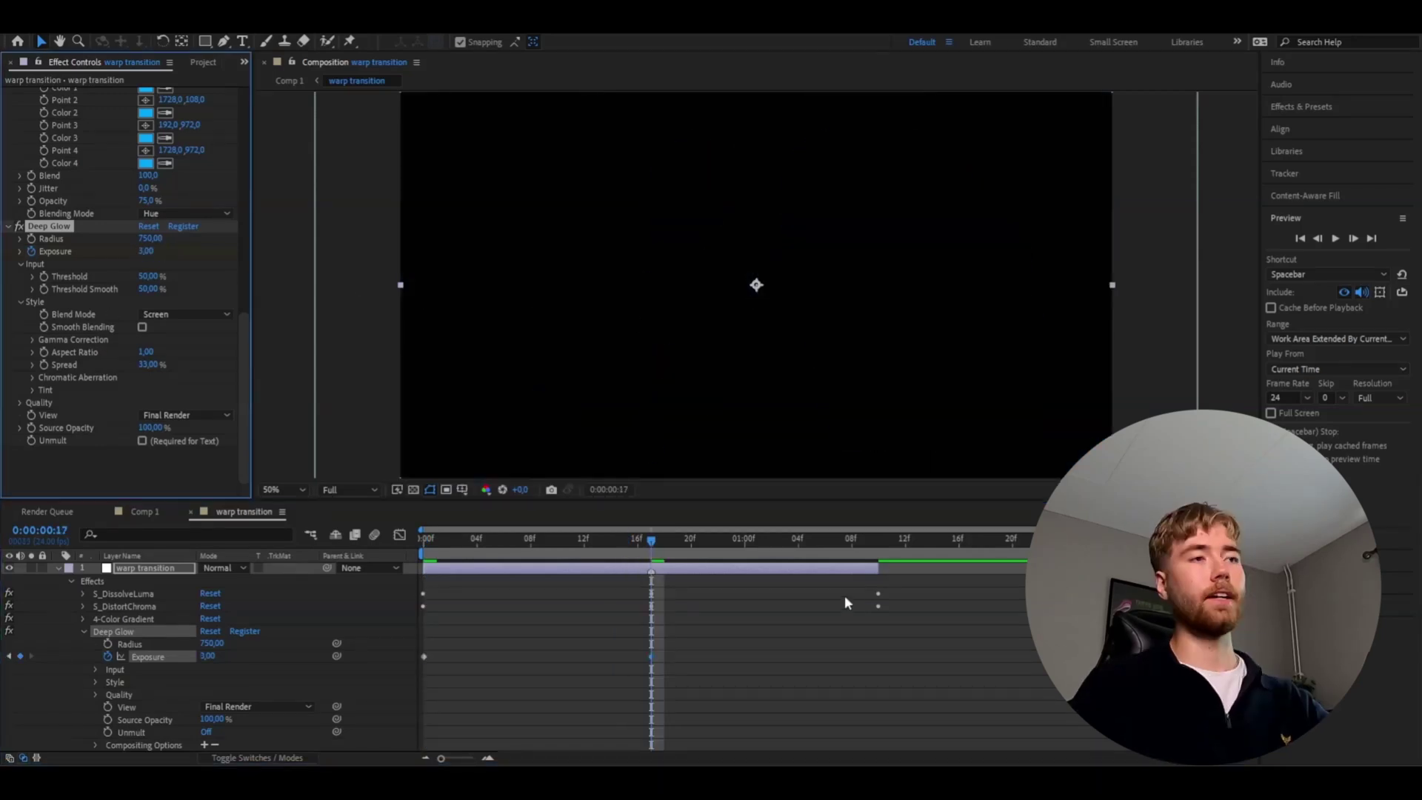
pyautogui.press('k')
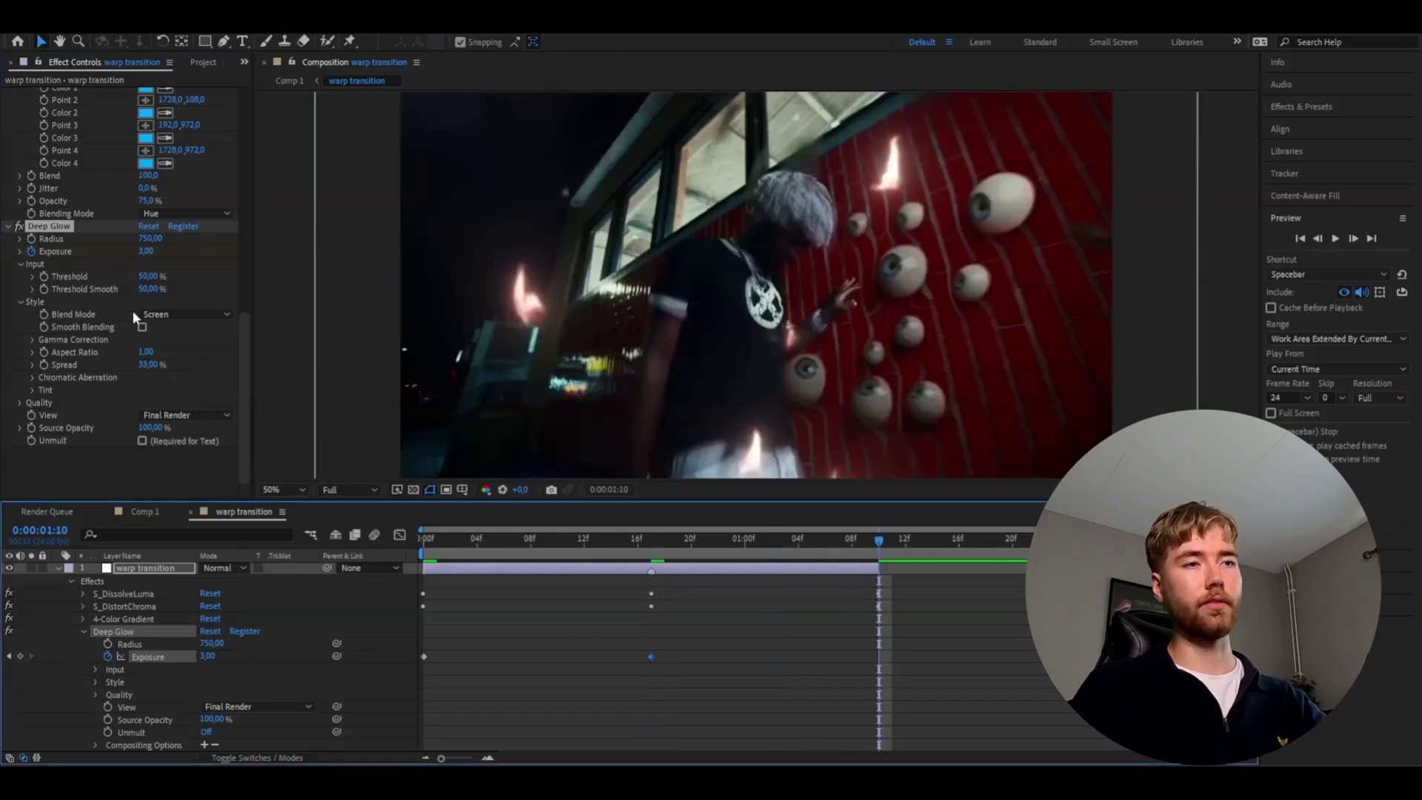
pyautogui.click(146, 251)
pyautogui.write('0')
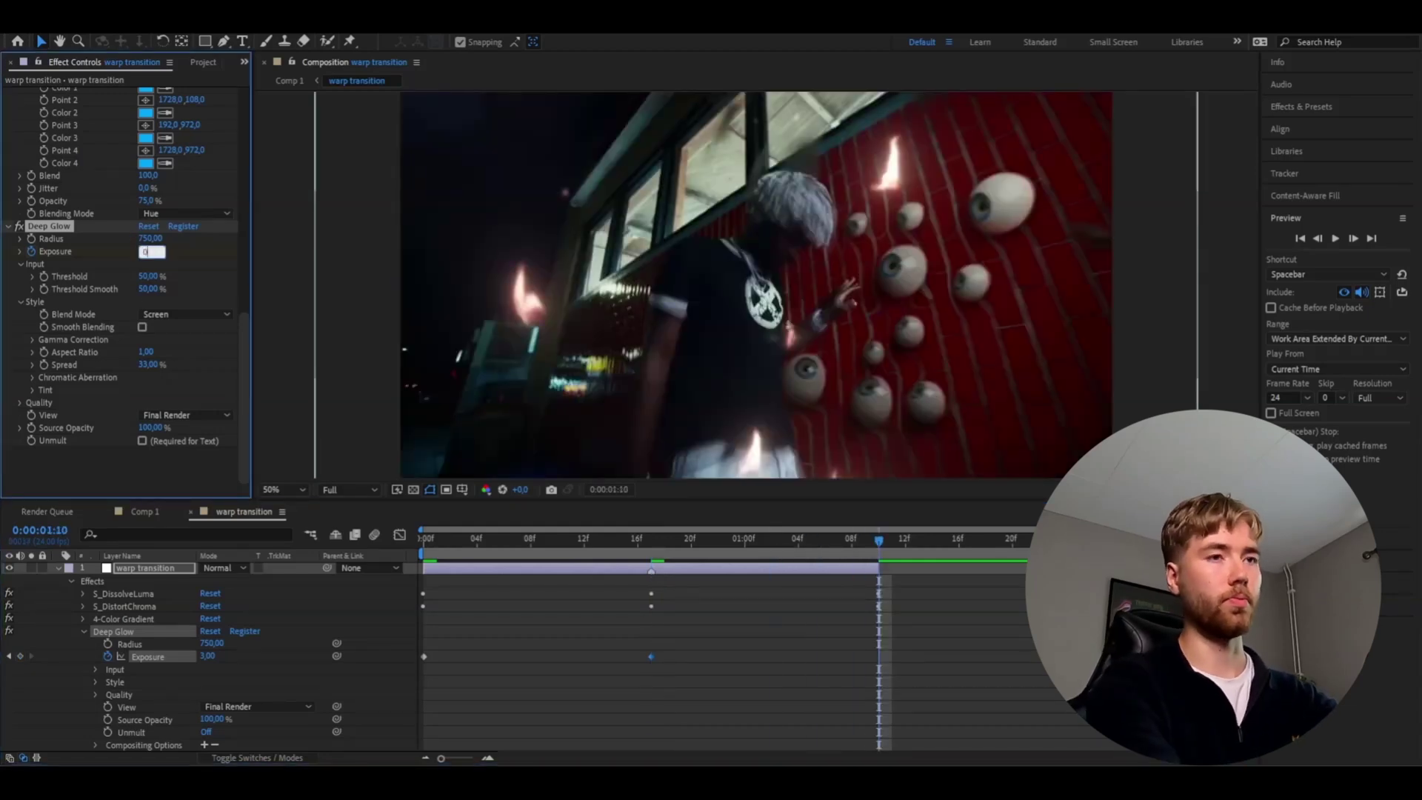
pyautogui.press('Return')
# - Ease the Exposure keyframes, sharpen the curve's peak, and preview the glowing transition
pyautogui.moveTo(921, 653); pyautogui.dragTo(416, 661)
pyautogui.press('F9')
pyautogui.click(399, 534)
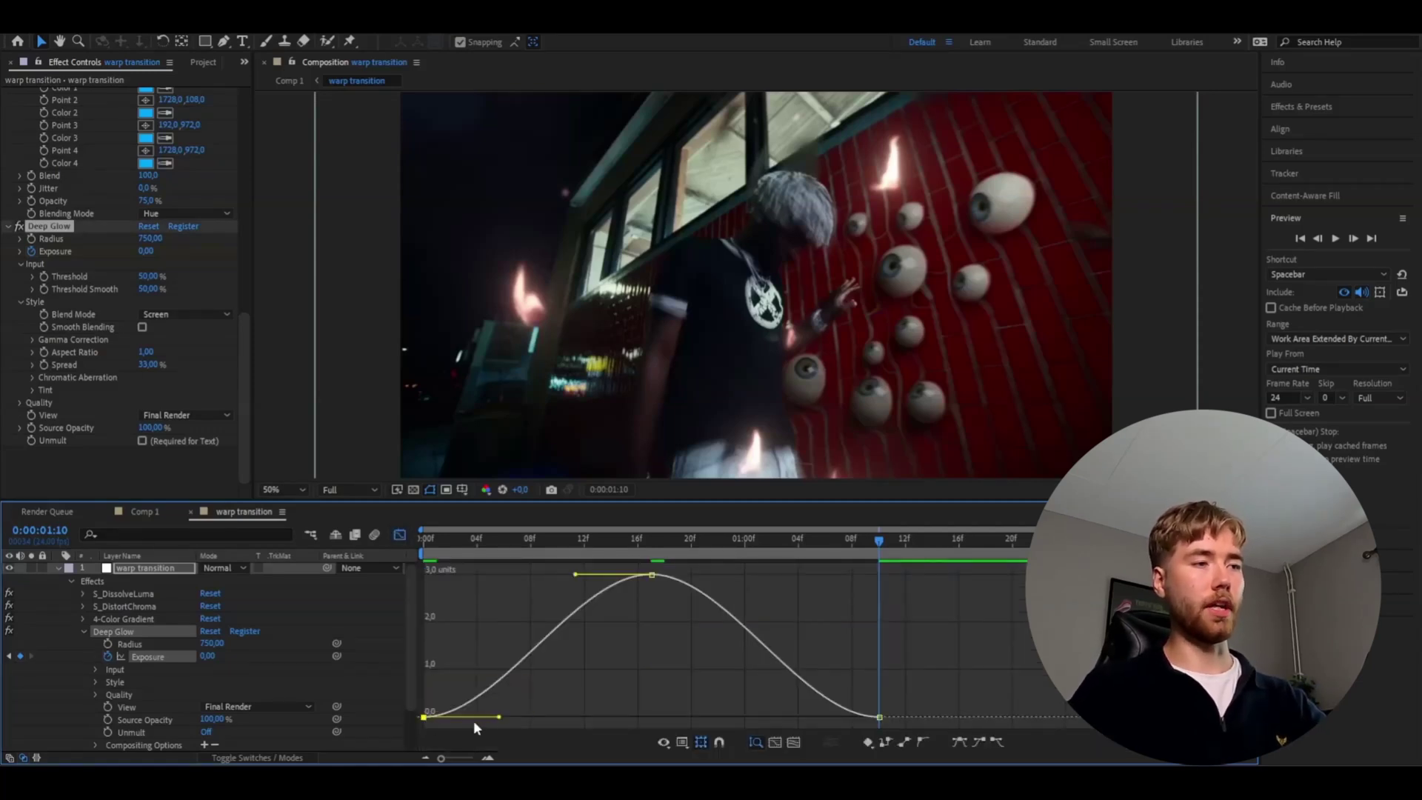
pyautogui.moveTo(498, 717); pyautogui.dragTo(732, 723)
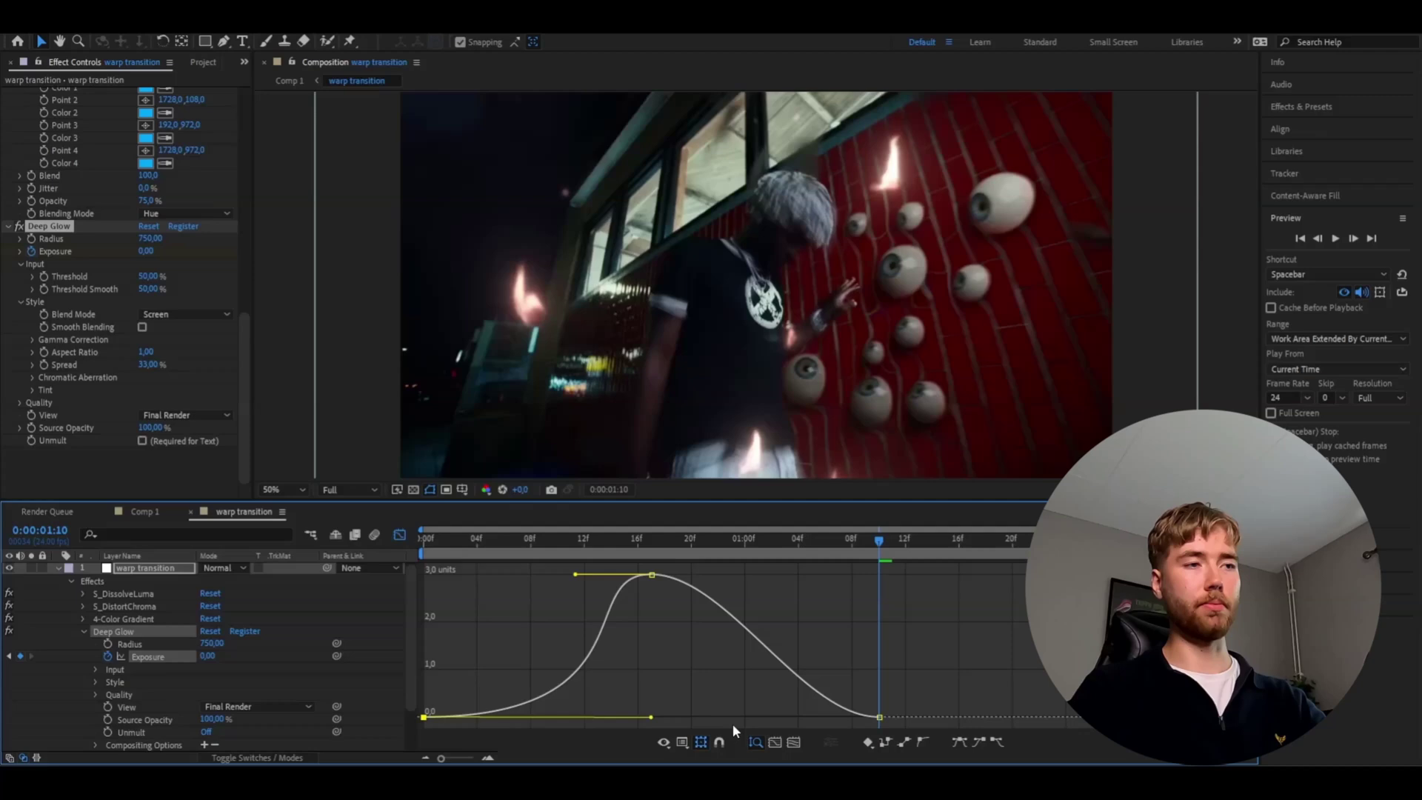
pyautogui.moveTo(598, 549); pyautogui.dragTo(419, 540)
pyautogui.hotkey('shift', 'F3')
pyautogui.press('space')
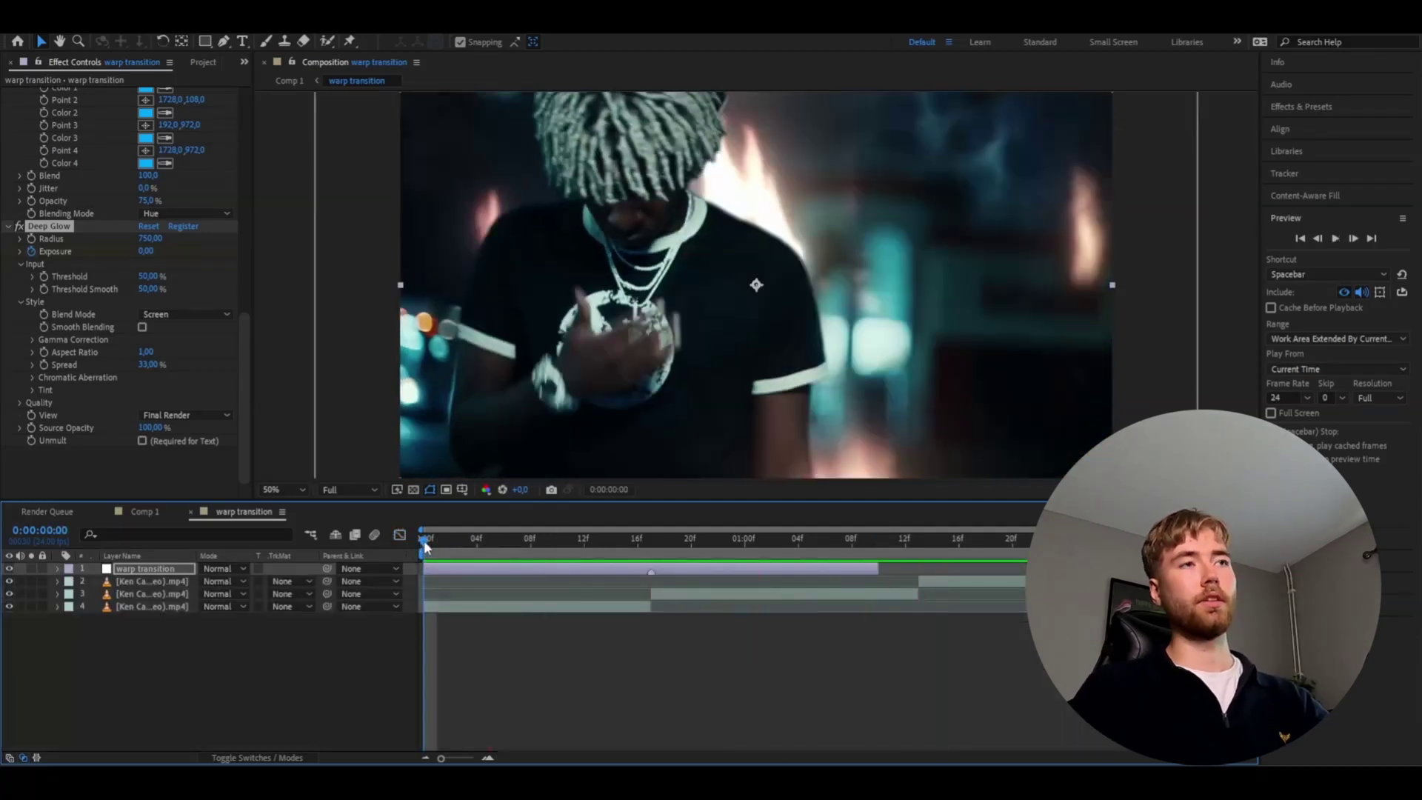
pyautogui.press('space')
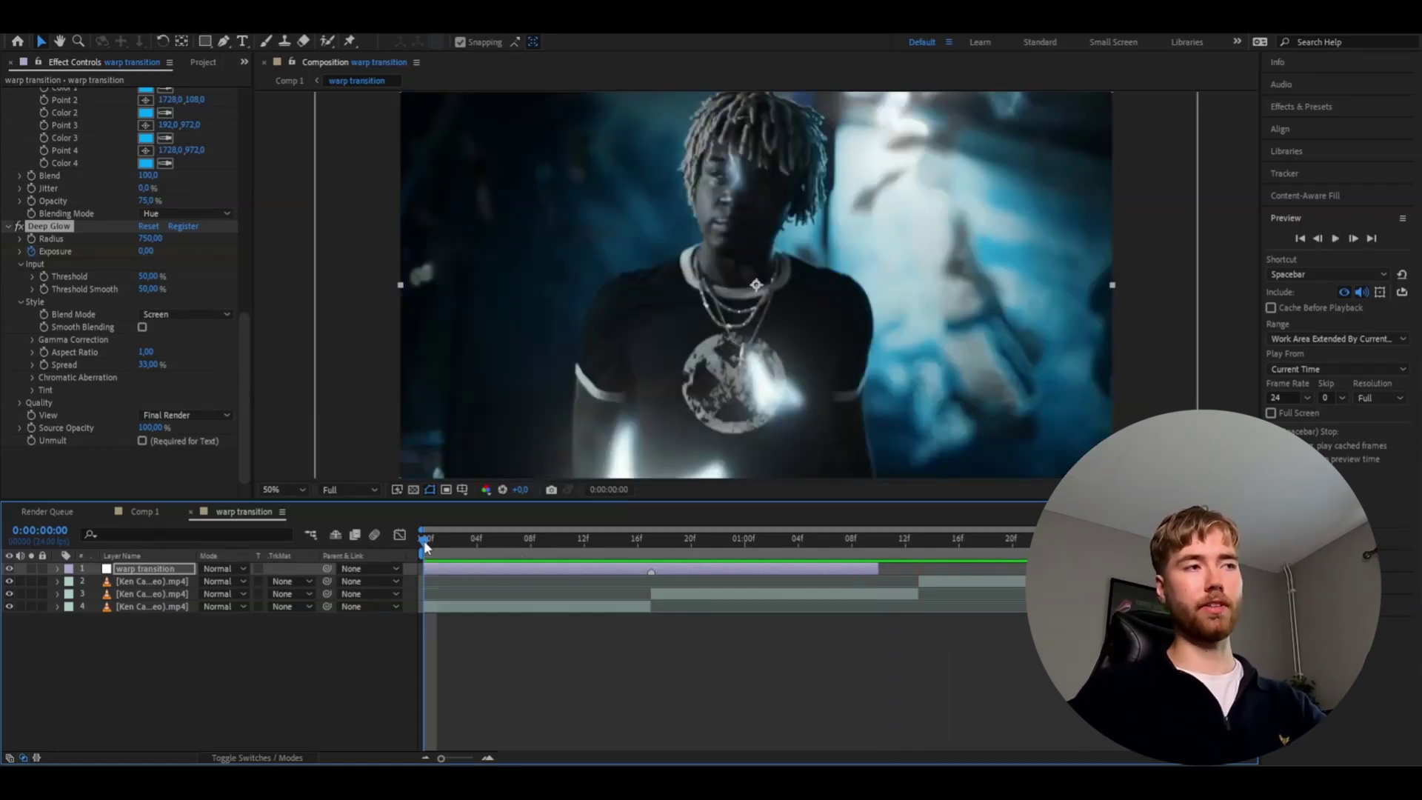
pyautogui.moveTo(240, 372); pyautogui.dragTo(298, 71)
pyautogui.scroll(-2, 270, 198)
pyautogui.scroll(-2, 241, 271)
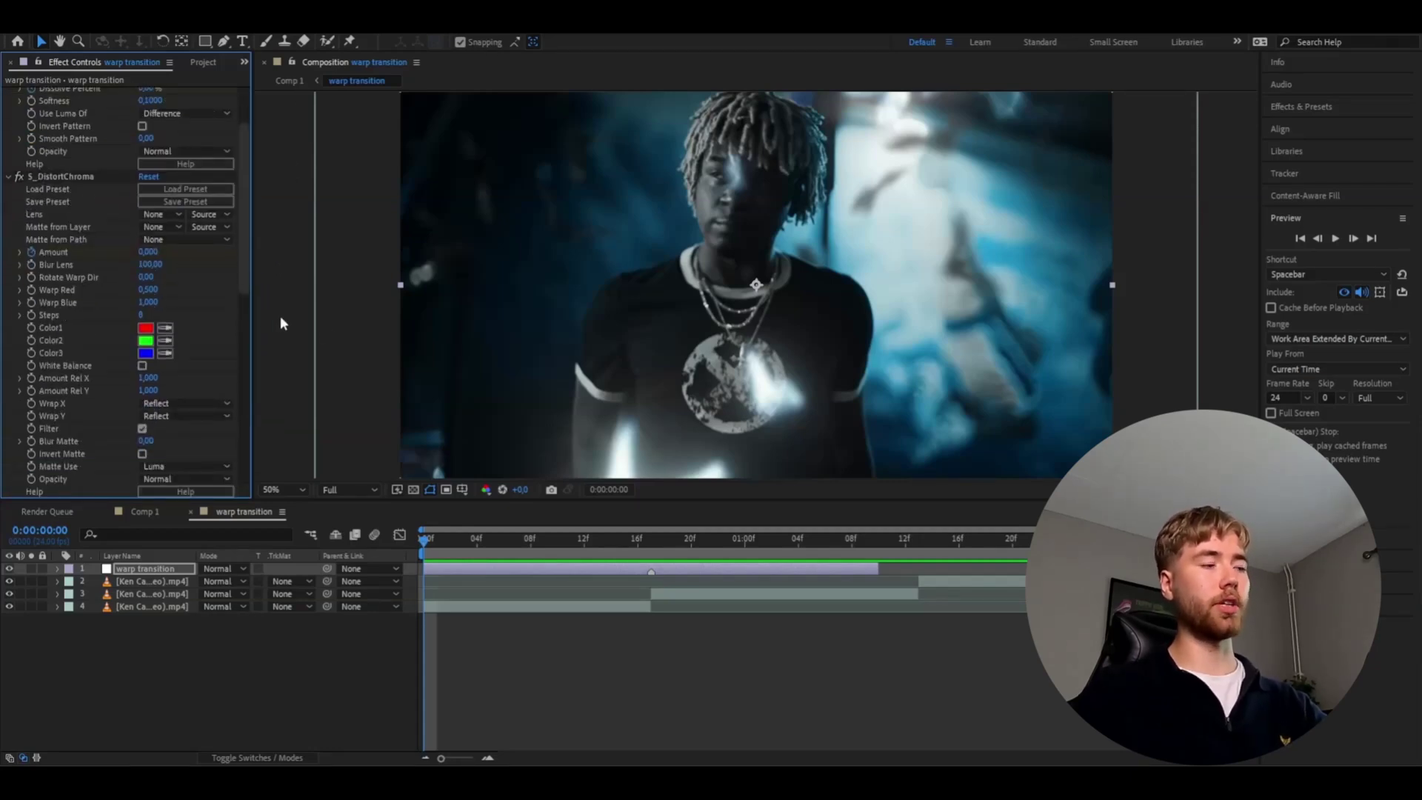
# - Add the expression time*50 to Rotate Warp Dir, then scrub and preview the spinning warp from the start
pyautogui.keyDown('alt'); pyautogui.click(28, 277); pyautogui.keyUp('alt')
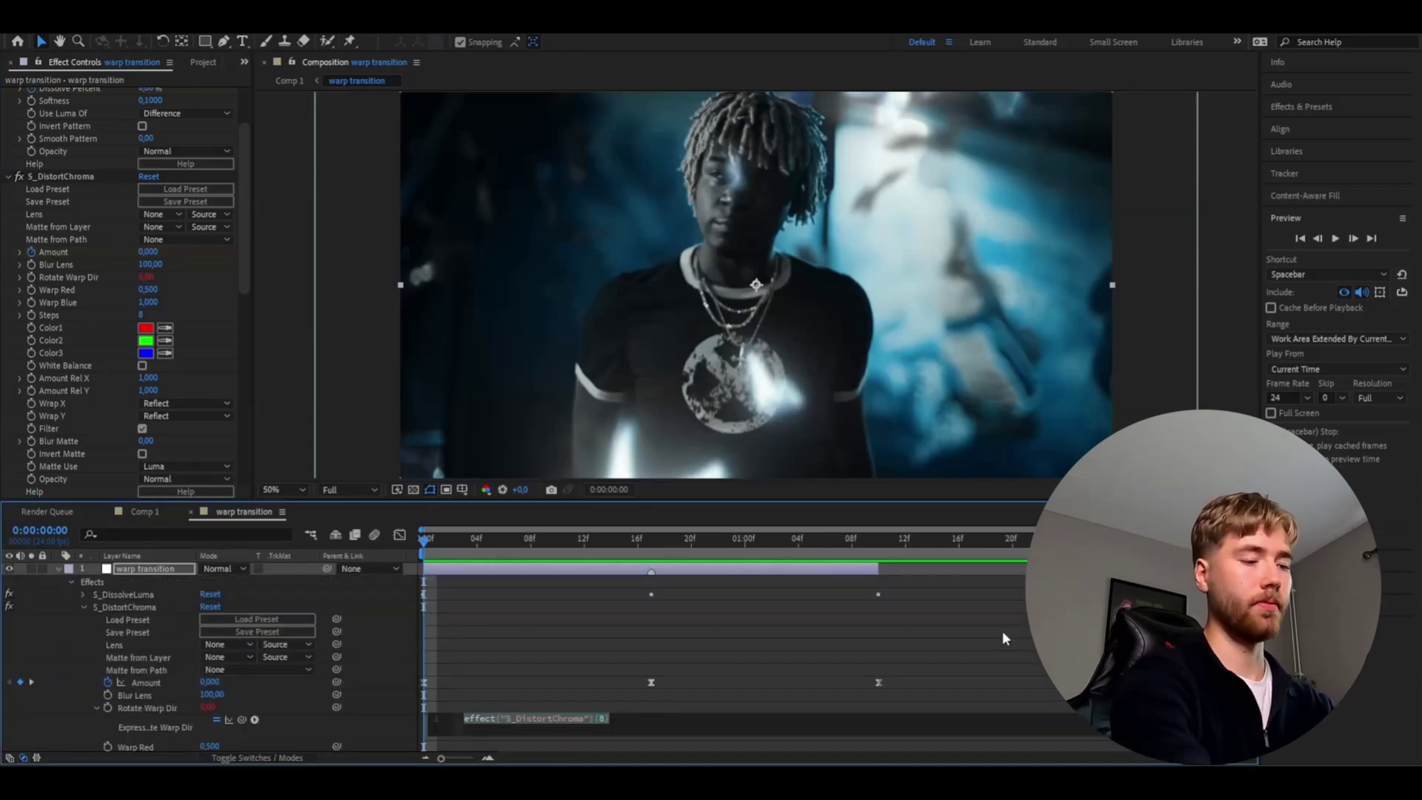
pyautogui.write('time*50')
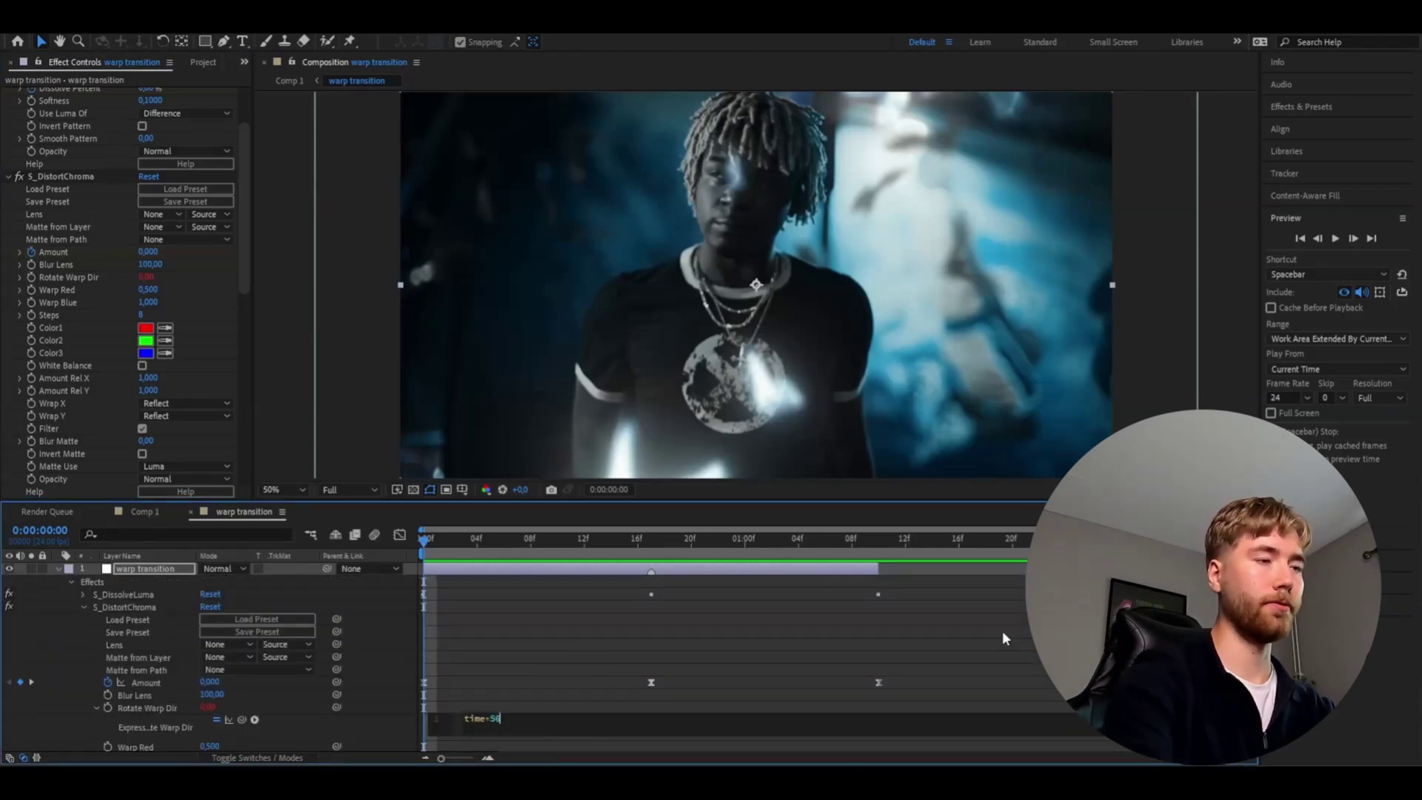
pyautogui.moveTo(476, 539); pyautogui.dragTo(531, 545)
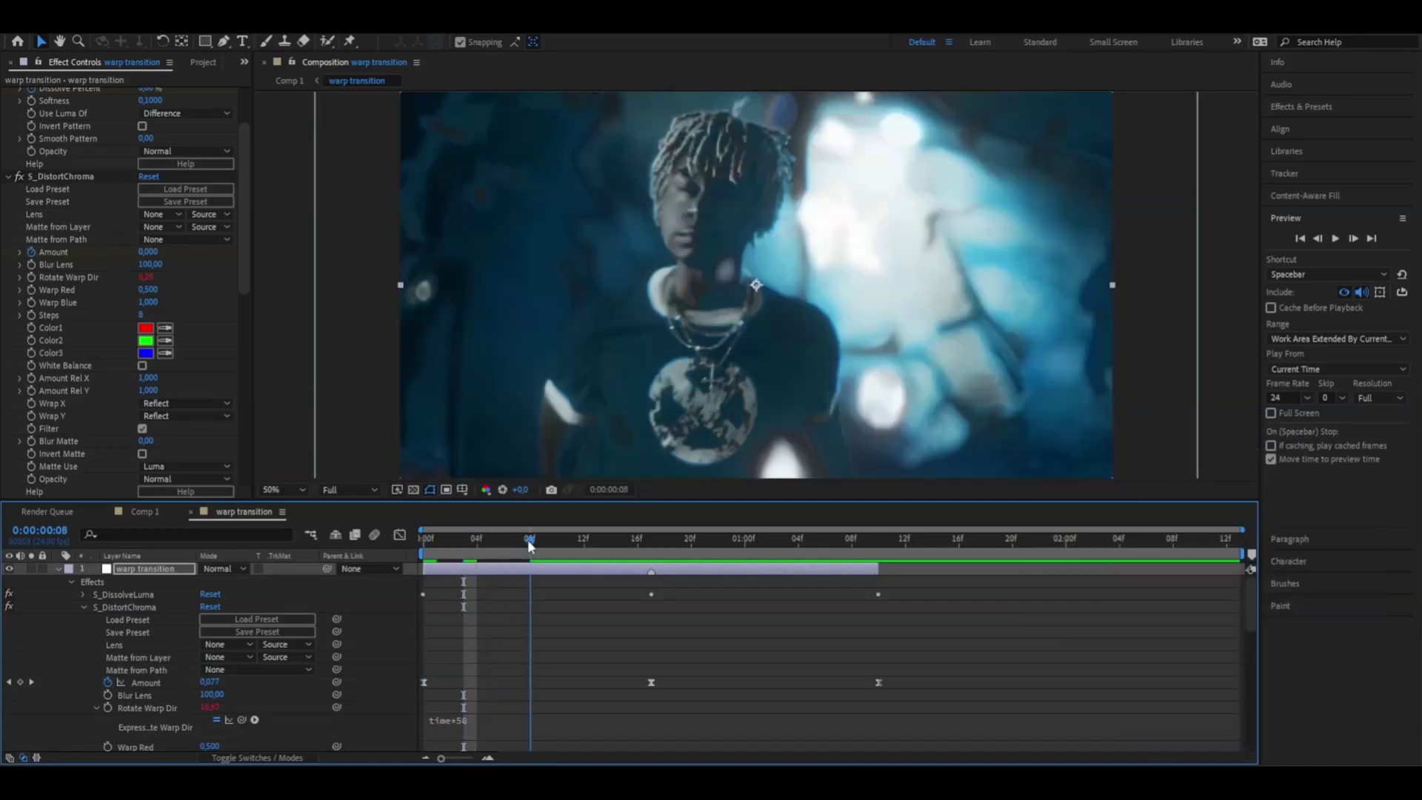
pyautogui.moveTo(536, 541); pyautogui.dragTo(423, 548)
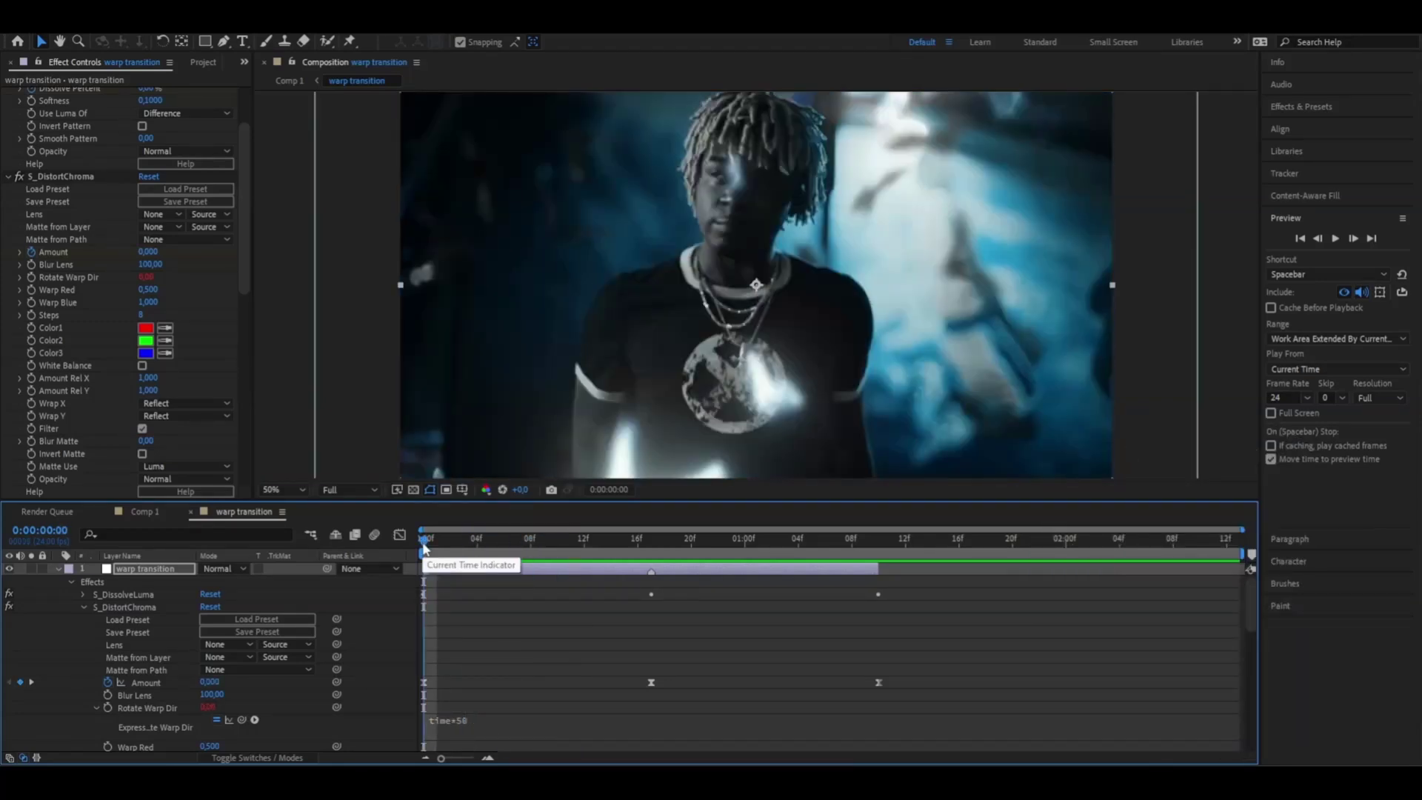
pyautogui.press('space')
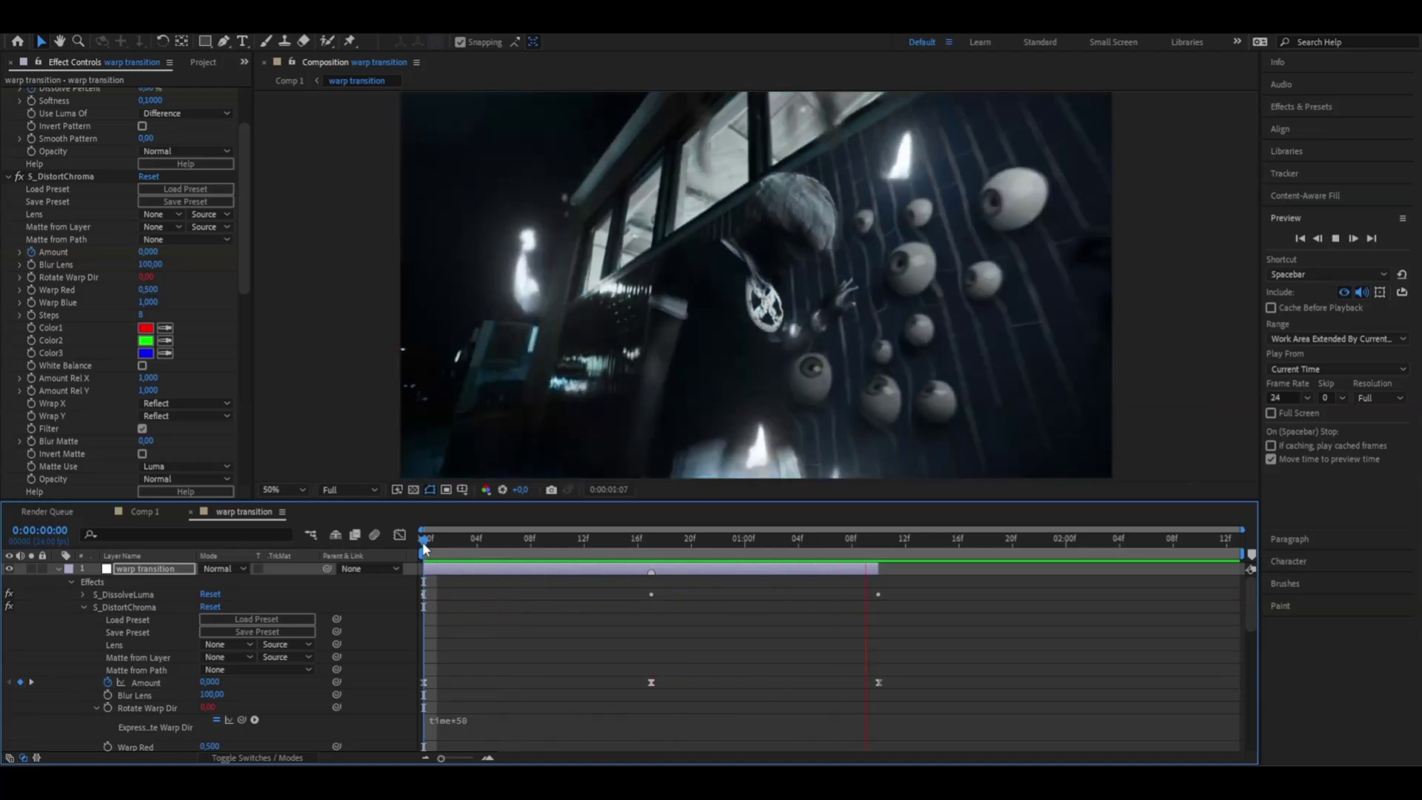
pyautogui.press('space')
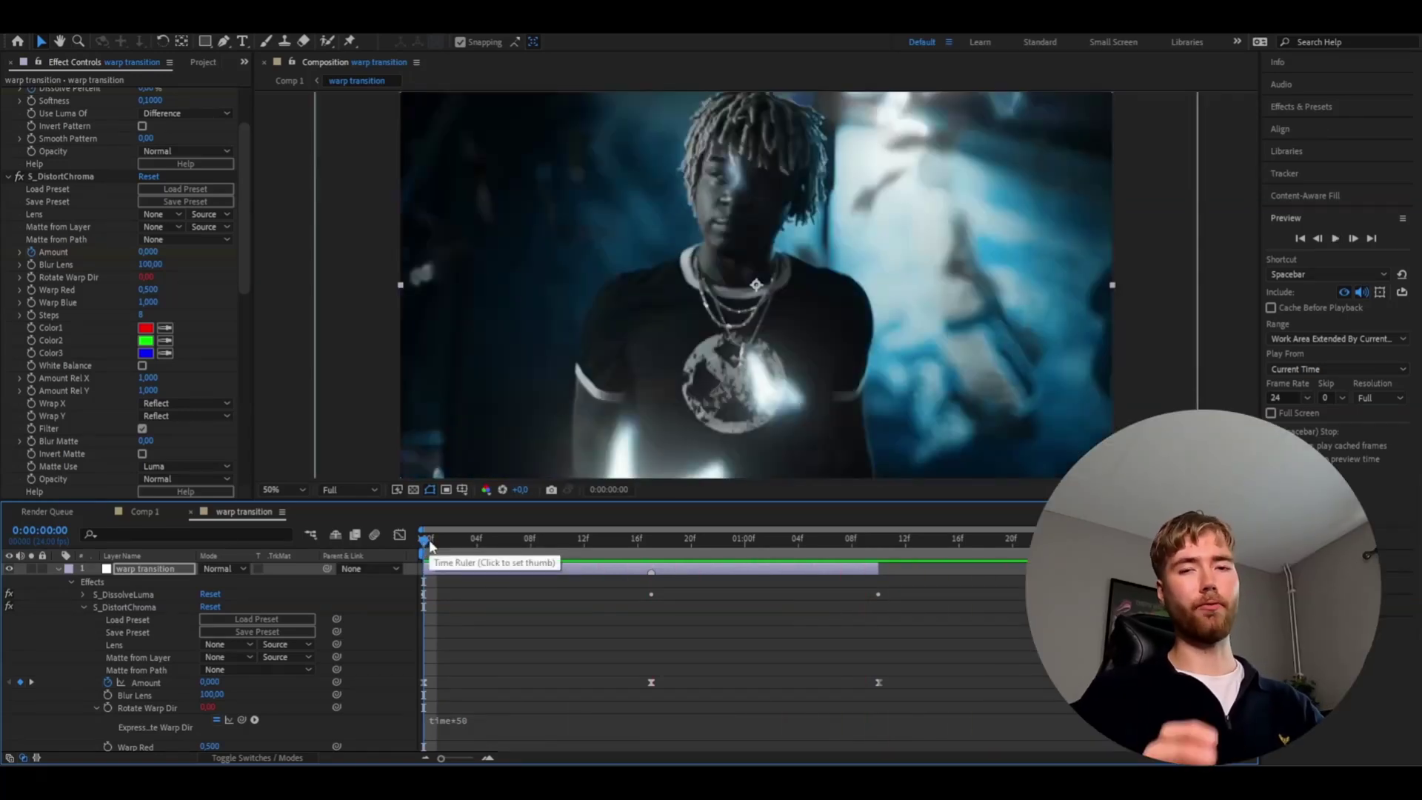